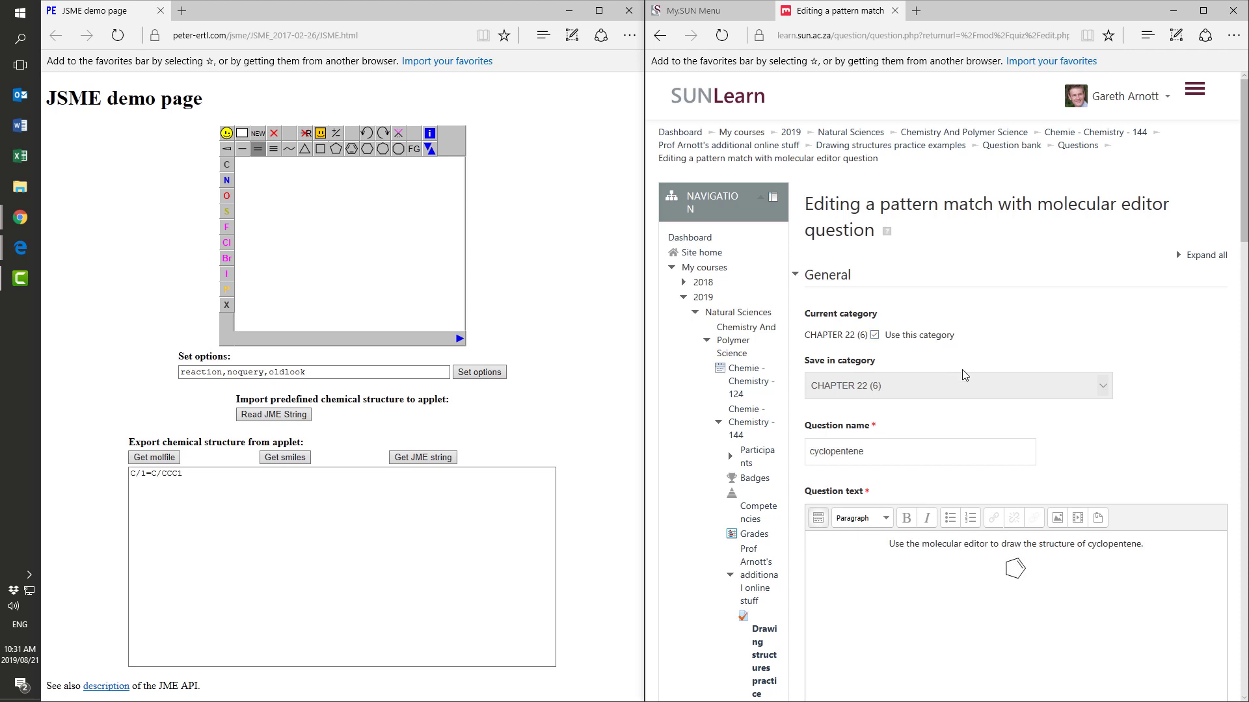
- Scroll down the cyclopentene question form, briefly expanding and collapsing the synonyms section
scroll(1019, 474, down, 2)
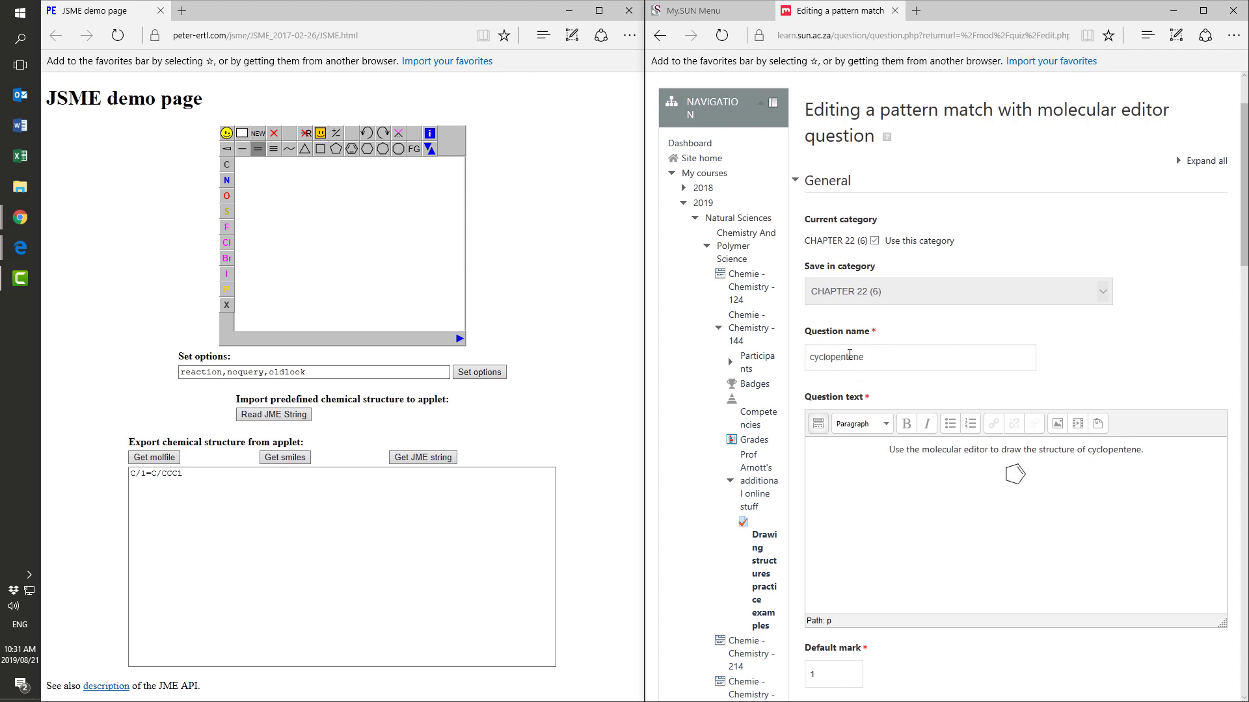
scroll(952, 452, down, 3)
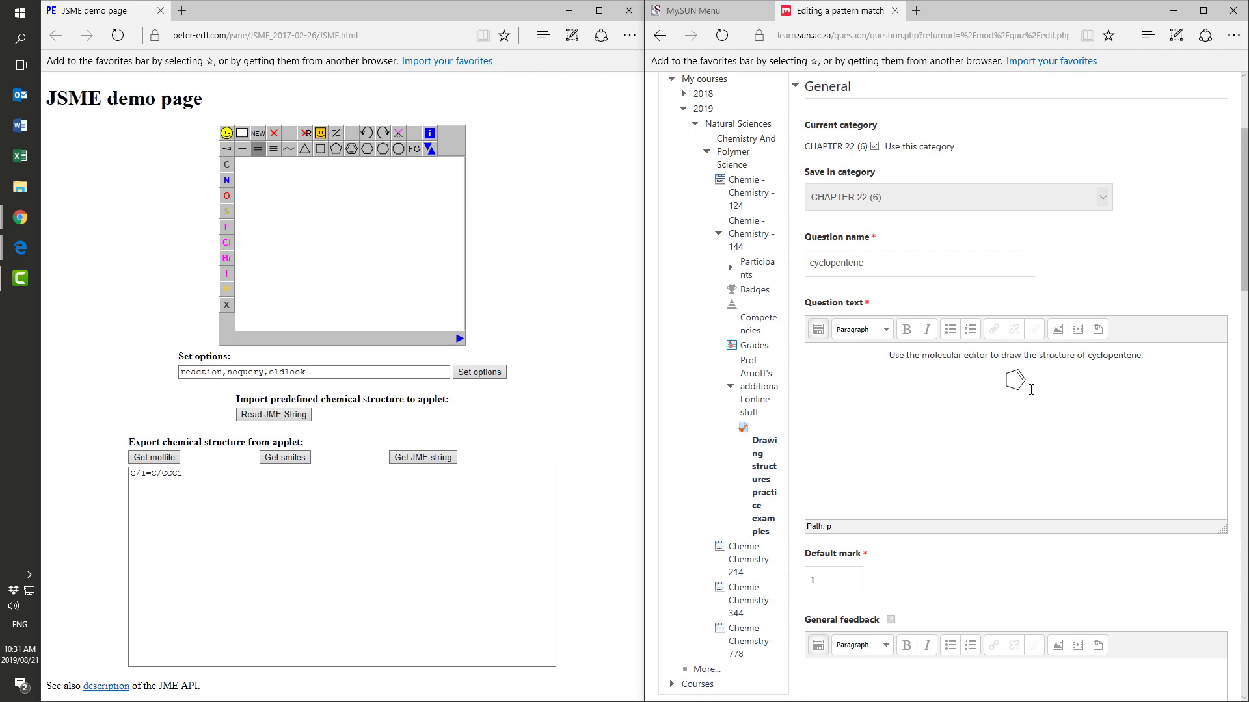
scroll(1031, 389, down, 1)
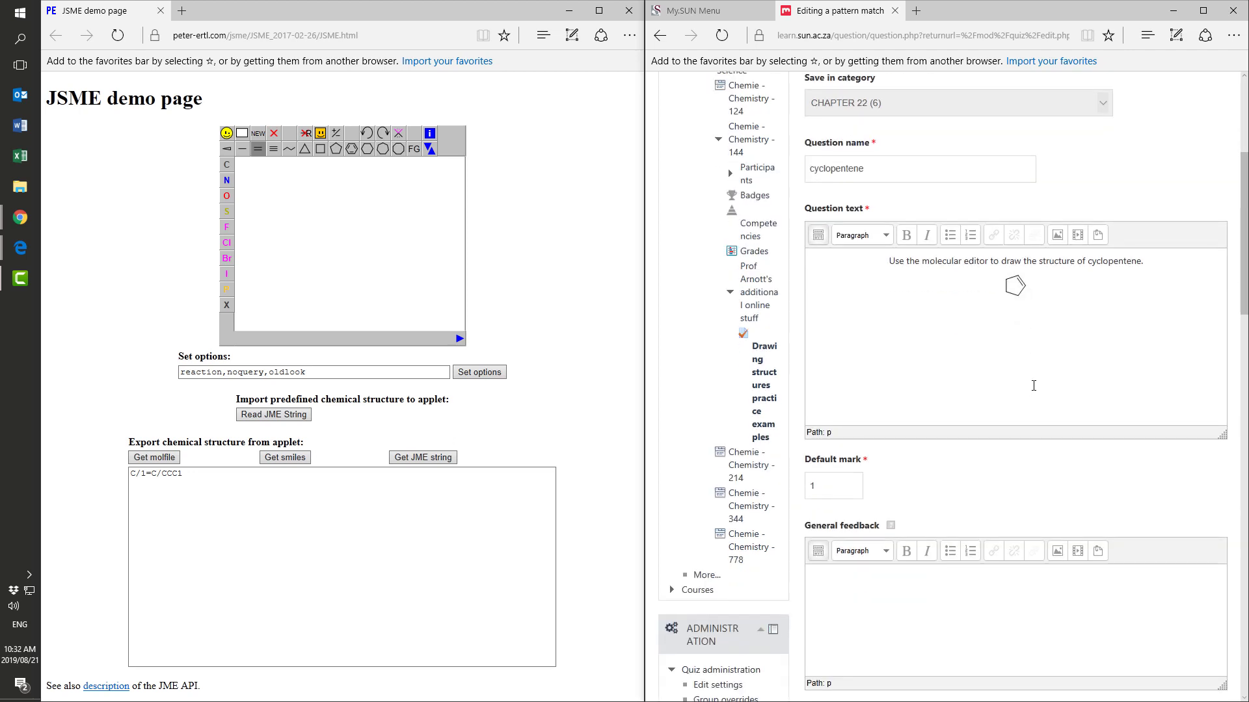
scroll(1033, 357, down, 2)
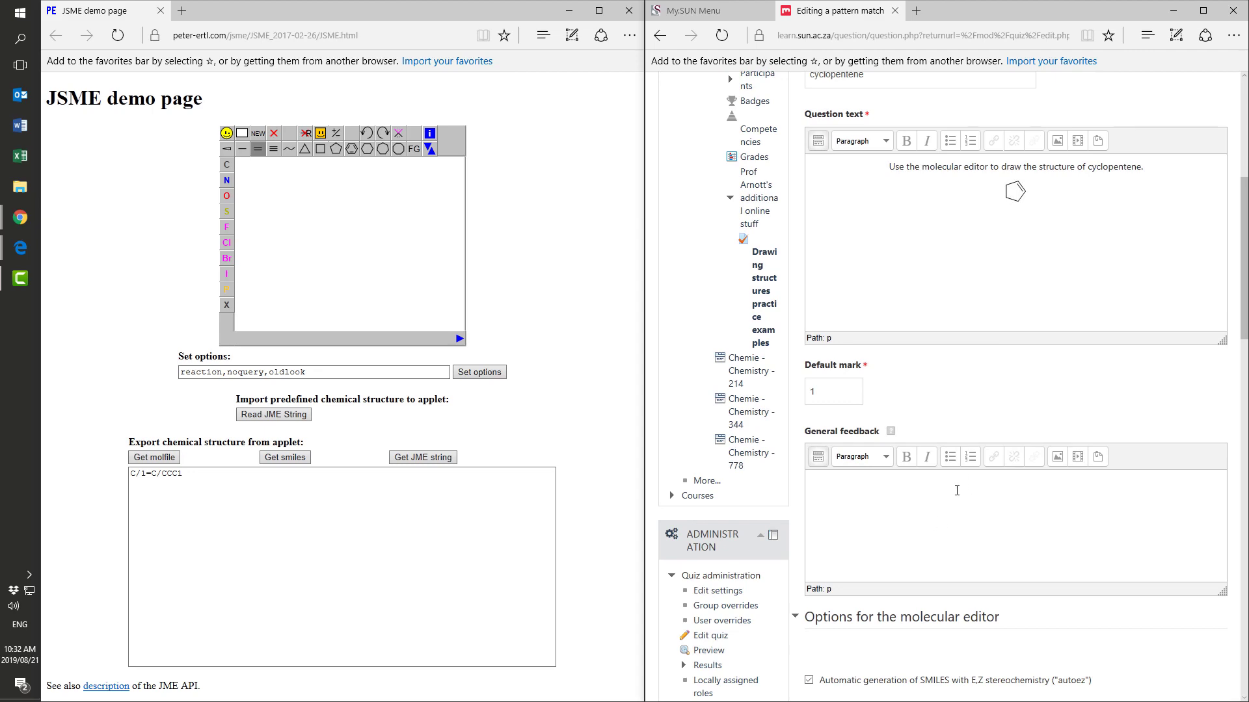
scroll(915, 526, down, 5)
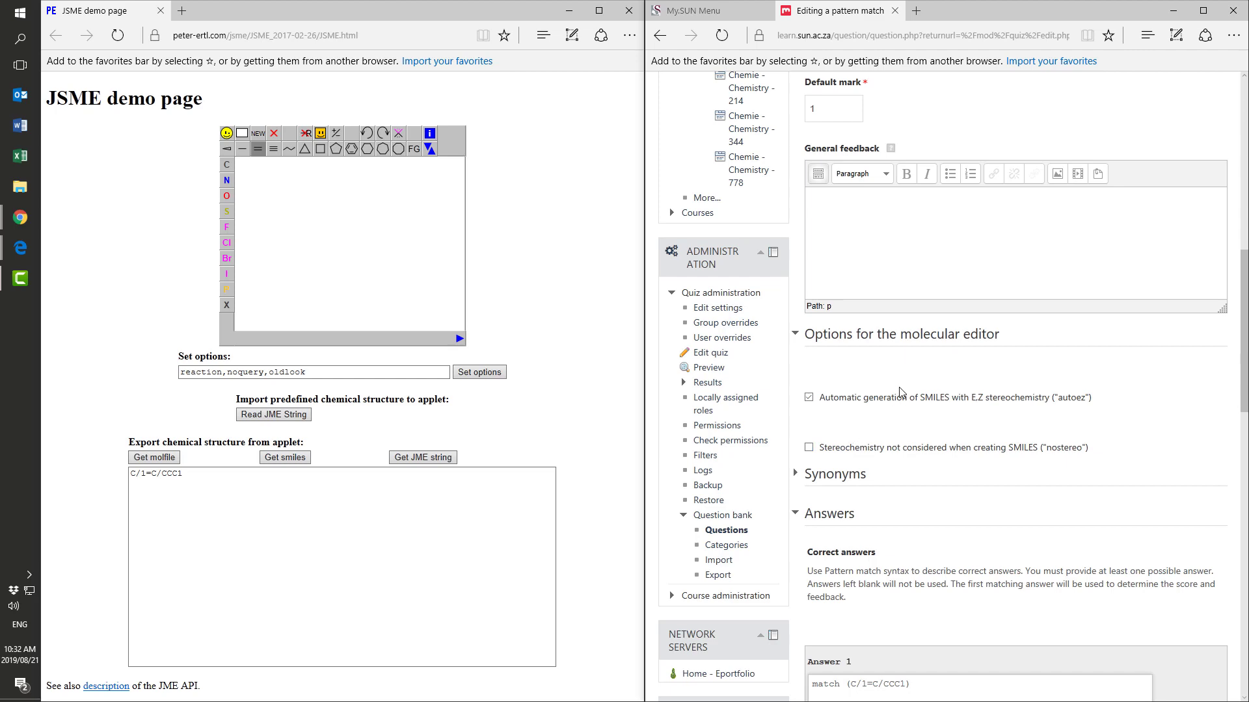
scroll(1007, 372, down, 3)
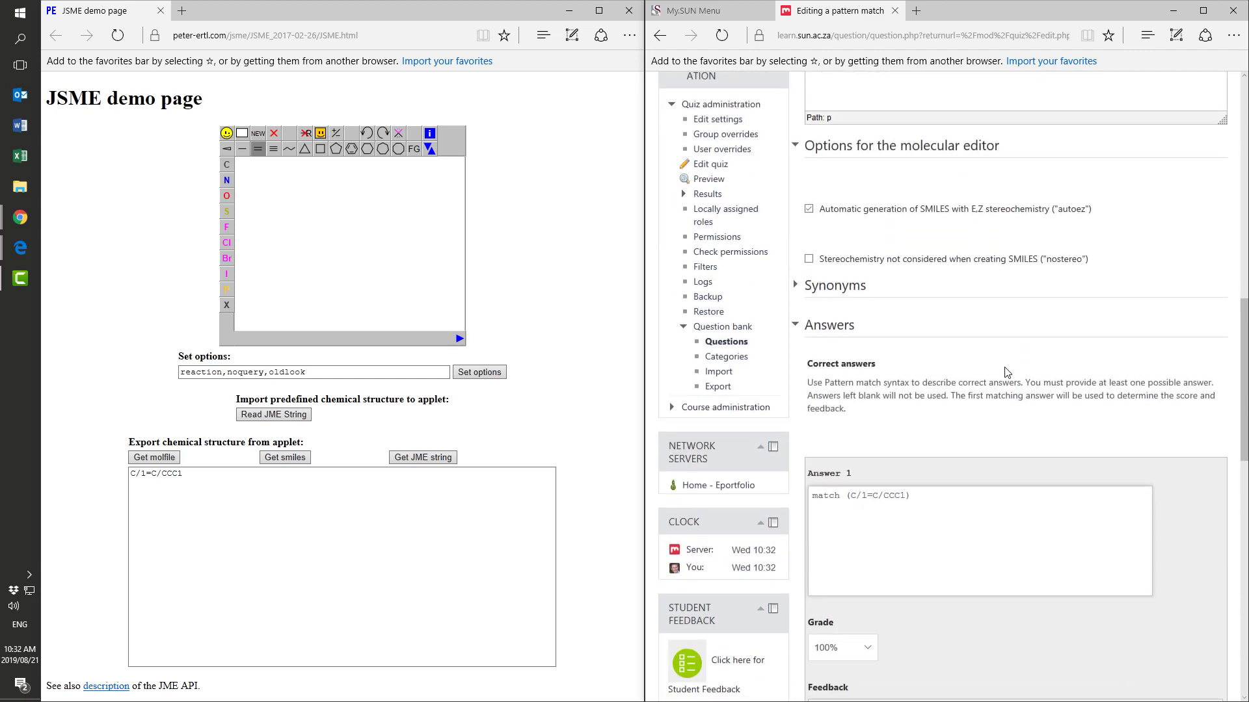
click(852, 290)
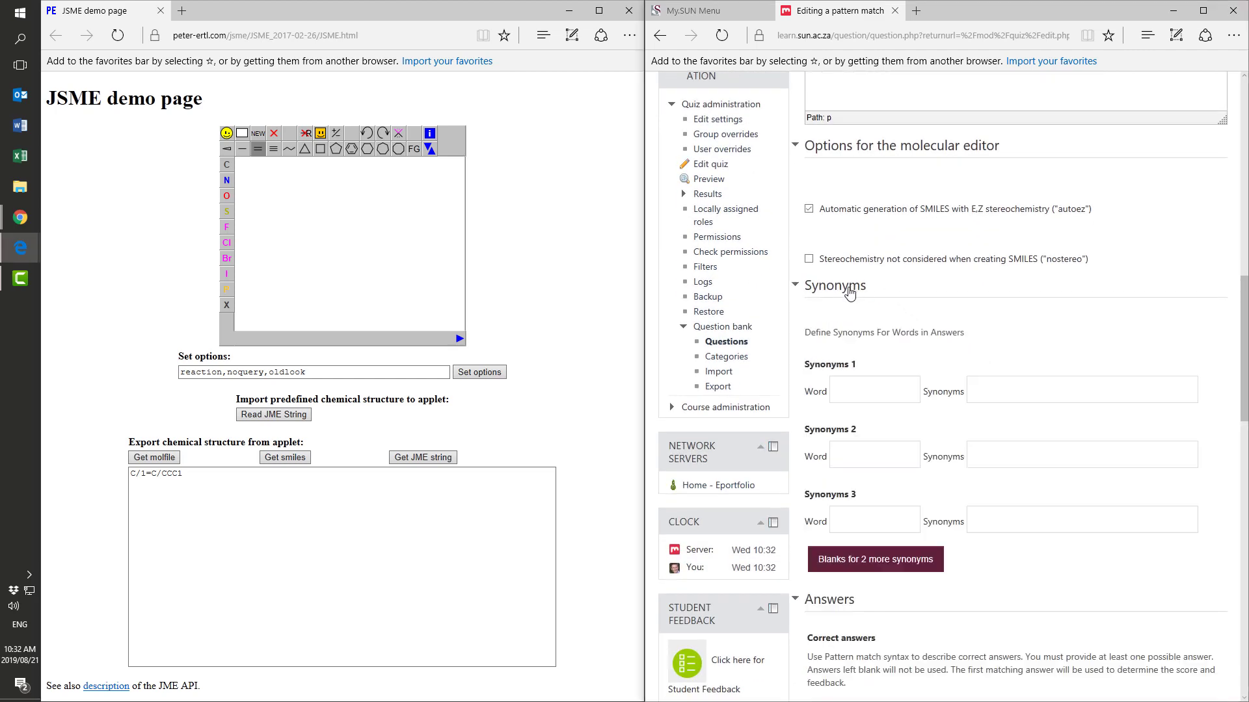
click(846, 291)
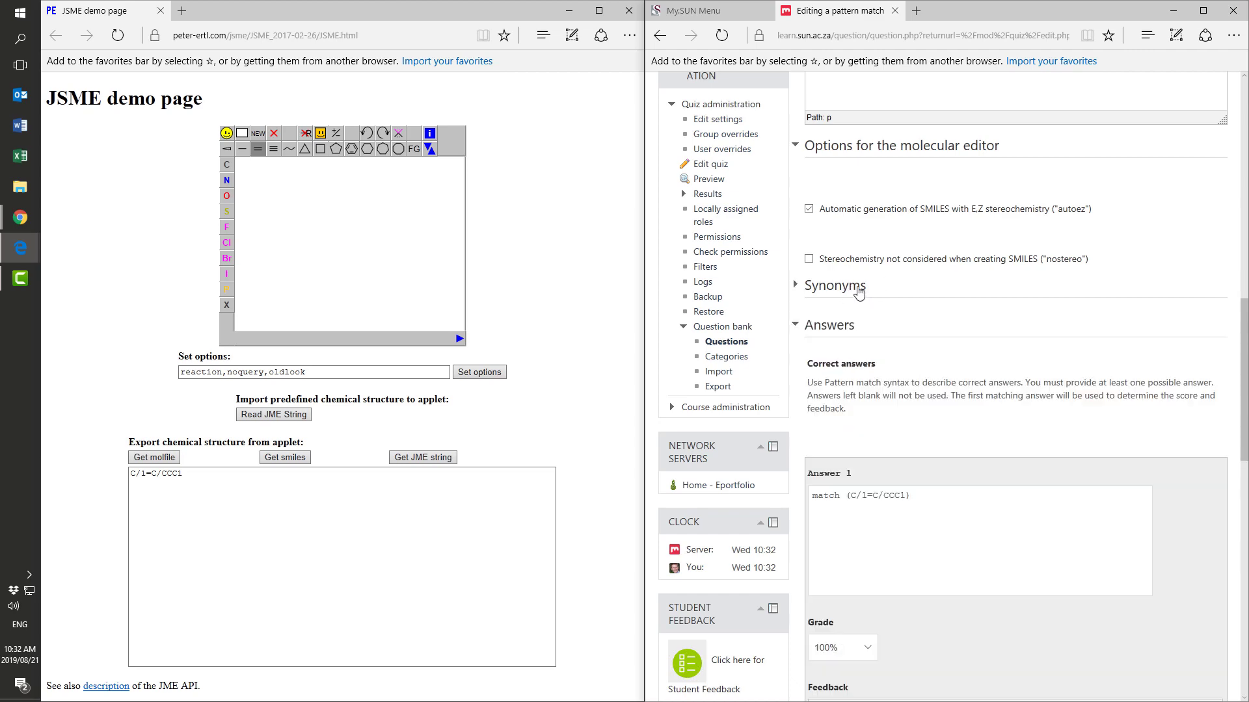
- Erase the existing pattern from the Answer 1 box
scroll(865, 325, down, 3)
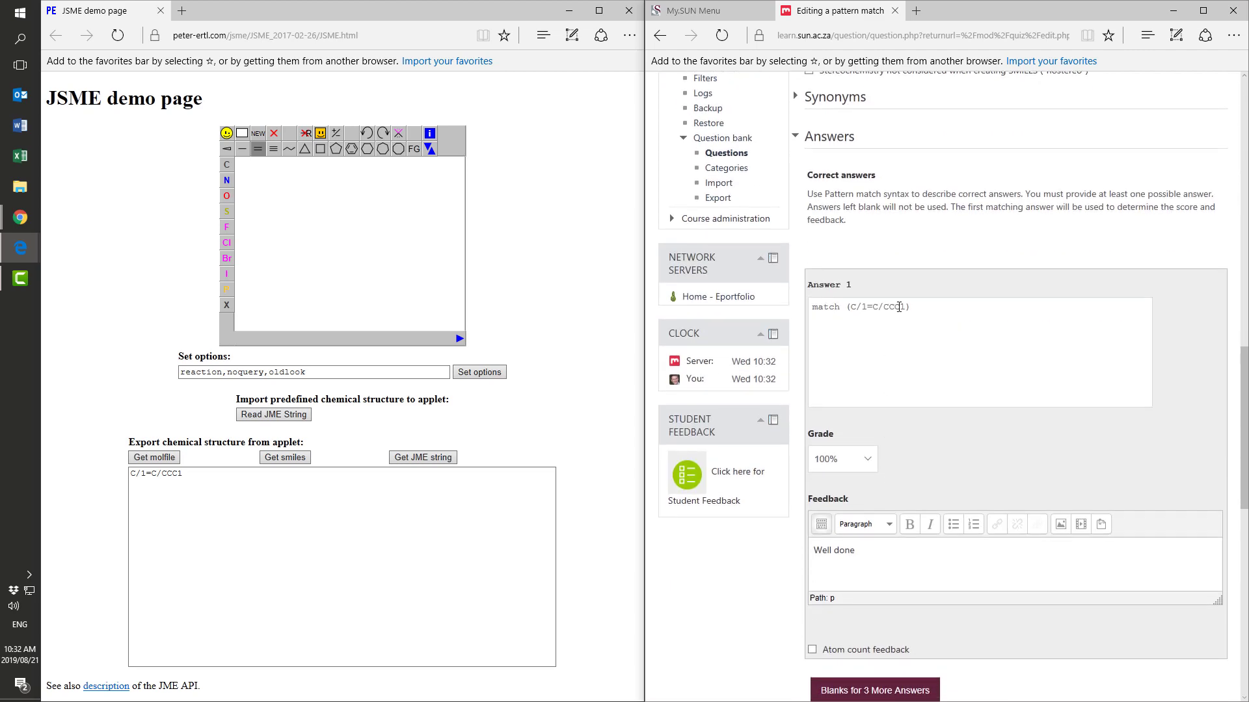
drag(914, 307, 812, 307)
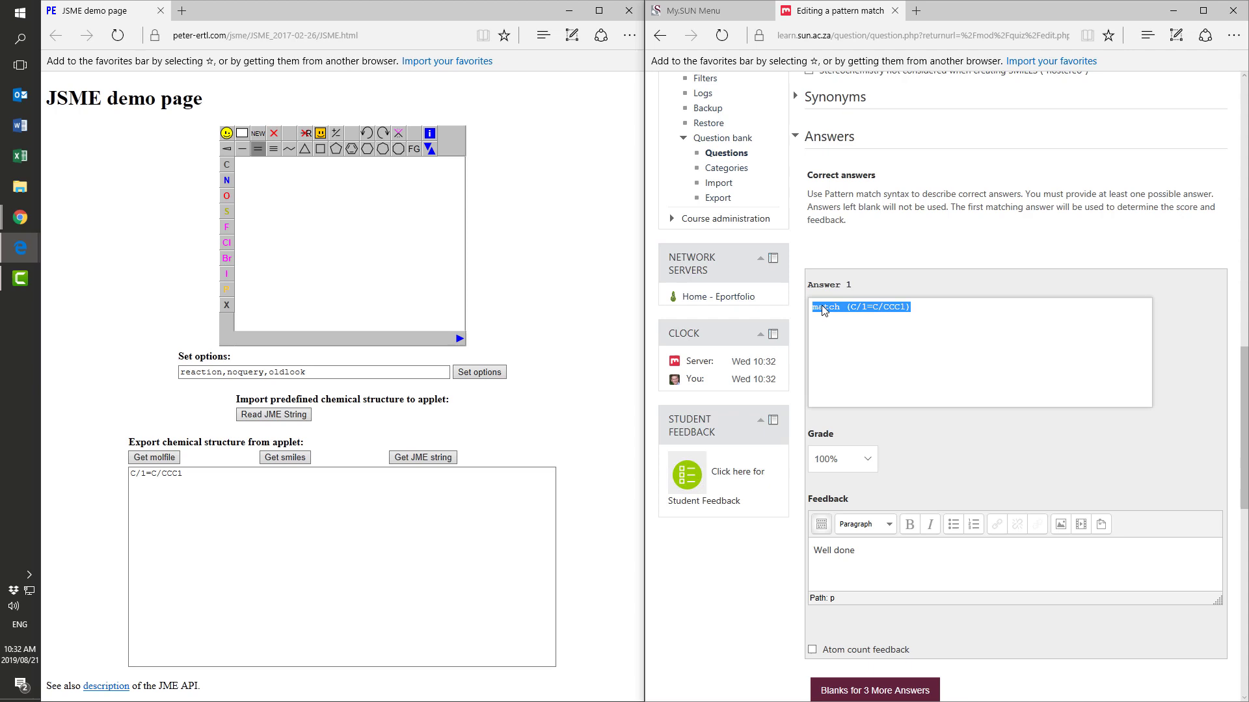
key(BackSpace)
- Draw a five-membered ring with one double bond in JSME
click(335, 148)
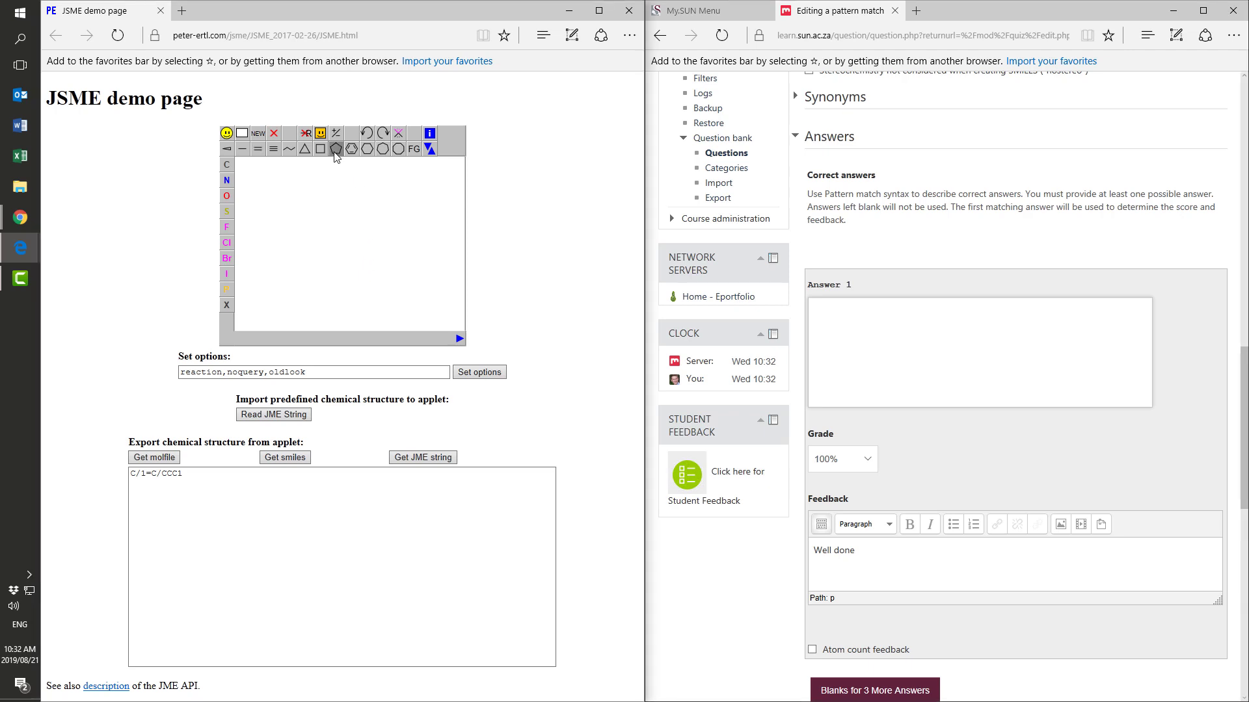
click(344, 228)
click(242, 149)
click(351, 220)
- Generate the ring's SMILES C/1=C/CCC1, clearing and regenerating the export box
click(295, 463)
drag(188, 476, 128, 474)
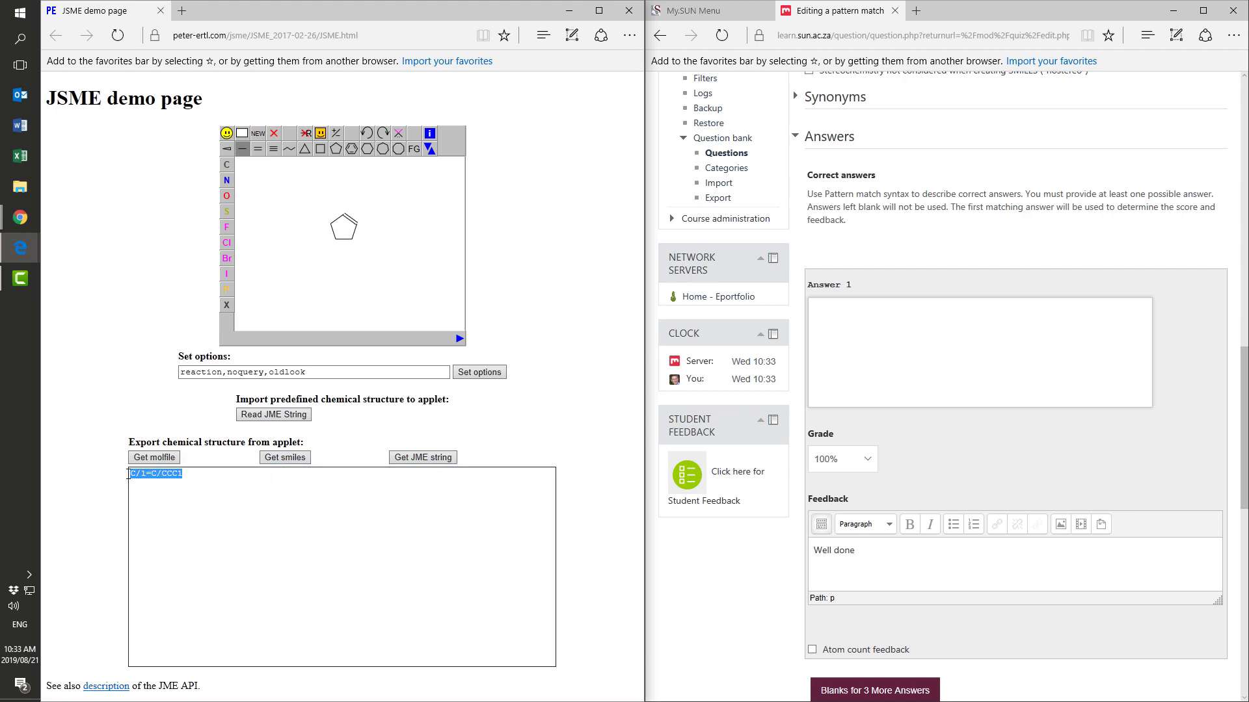
key(ctrl+x)
click(296, 459)
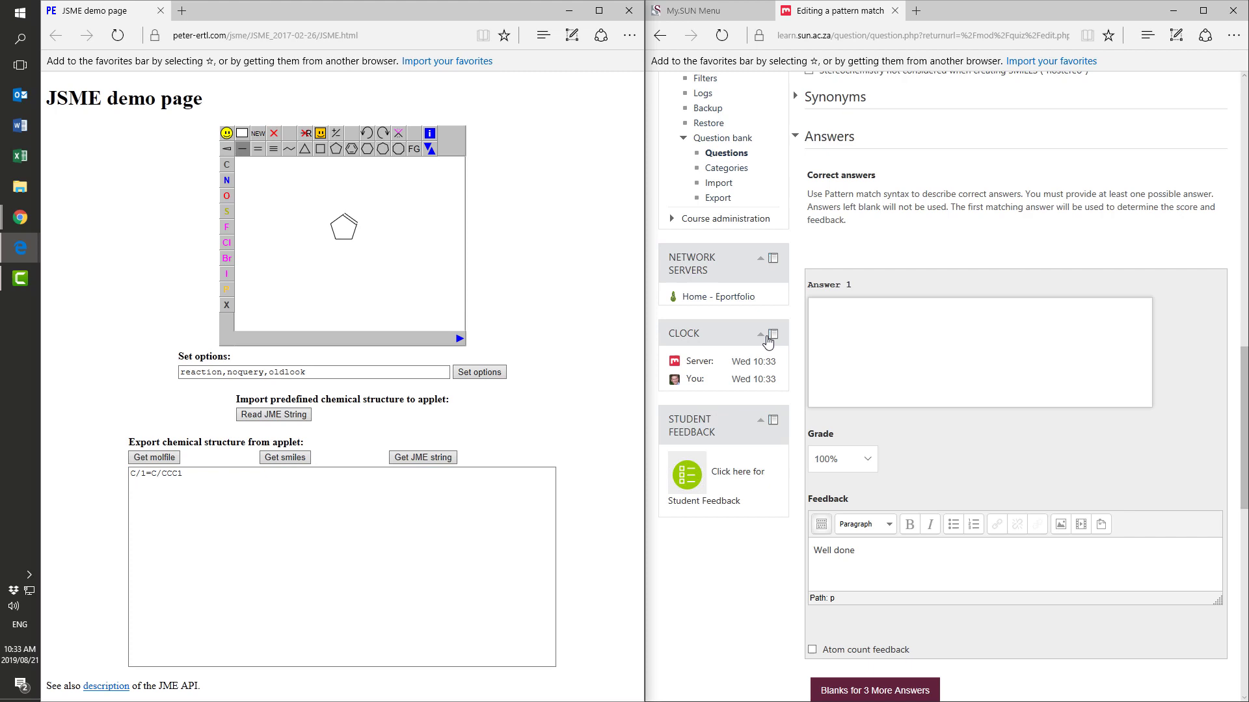
- Enter match() in Answer 1 and paste the JSME SMILES C/1=C/CCC1 inside it
click(838, 323)
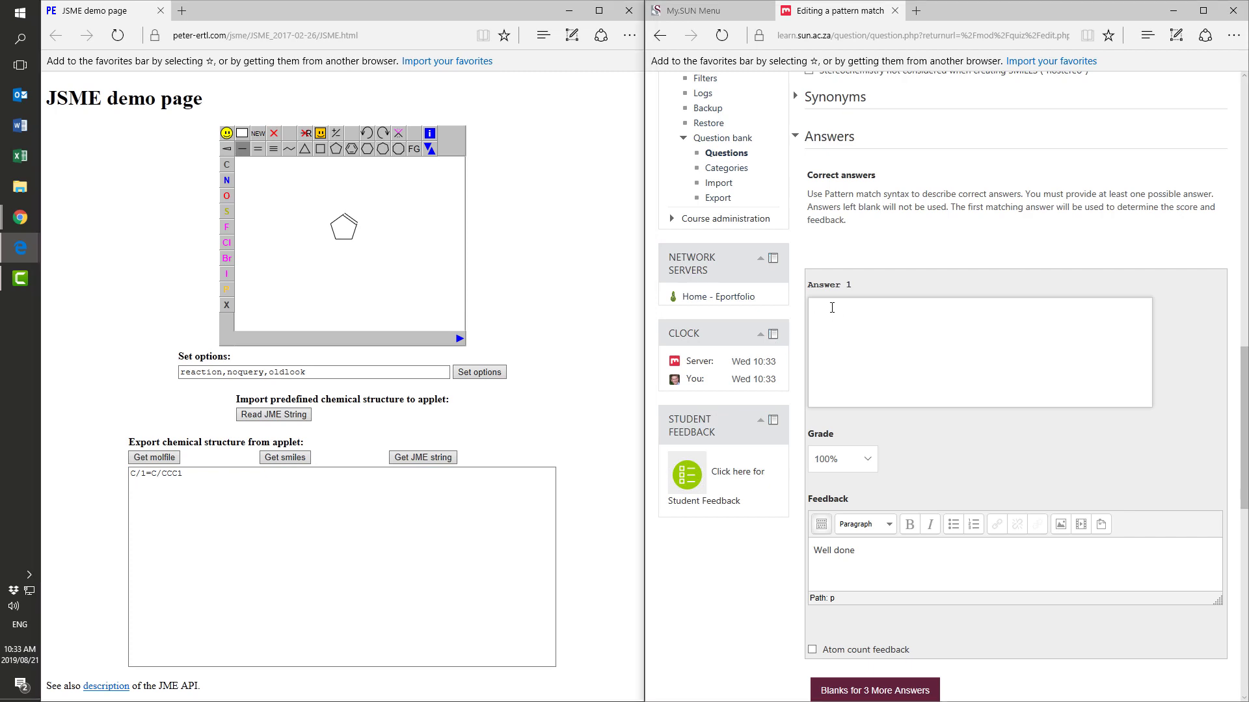
text(match)
text(())
key(Left)
drag(185, 473, 130, 473)
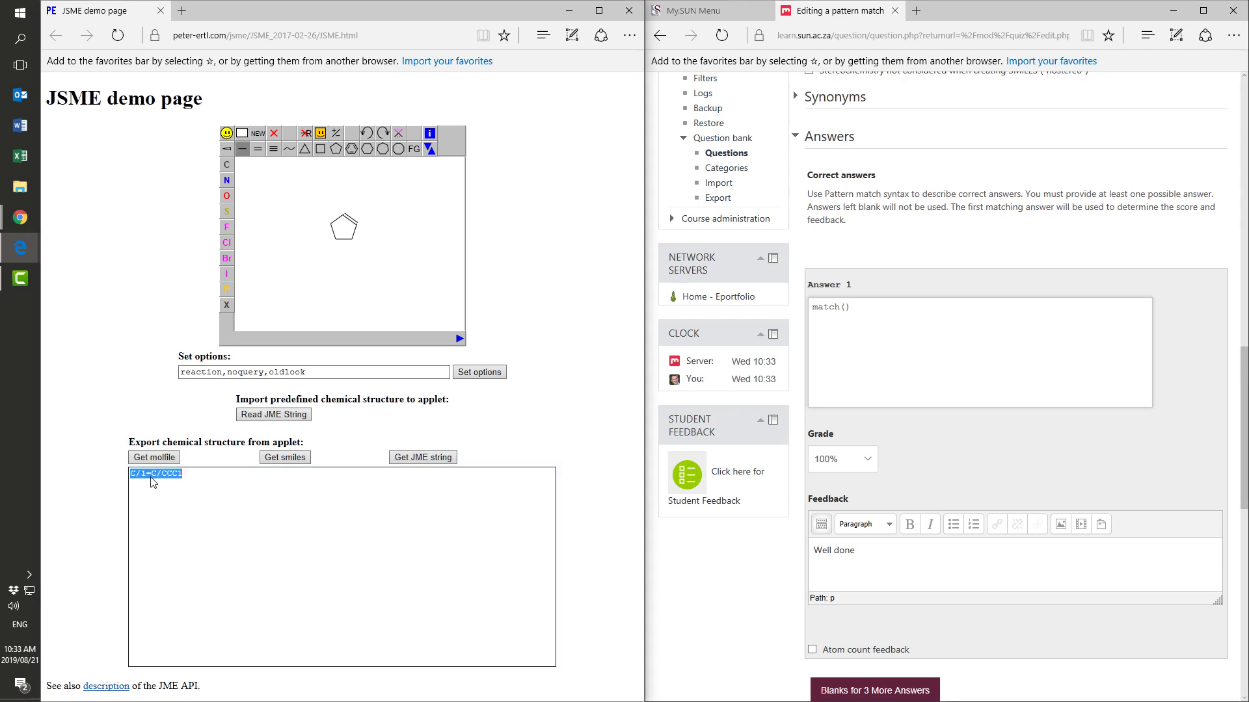
click(843, 306)
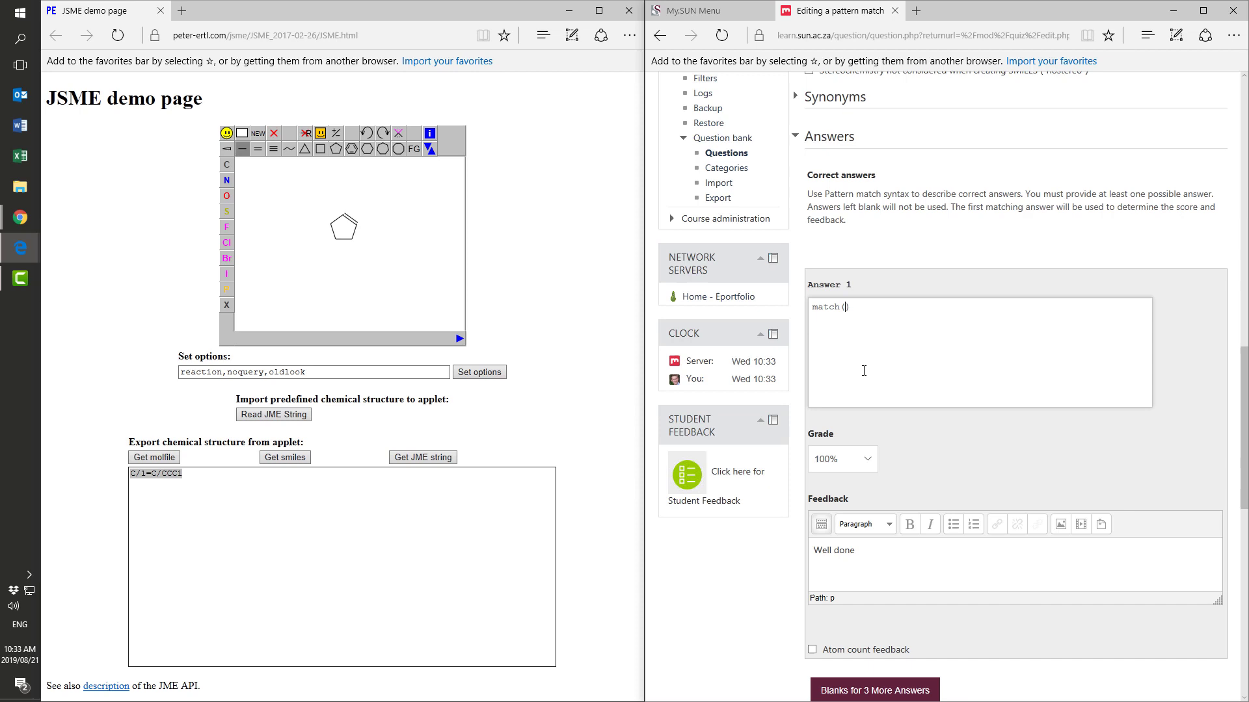
key(ctrl+v)
scroll(944, 545, down, 1)
scroll(943, 545, down, 1)
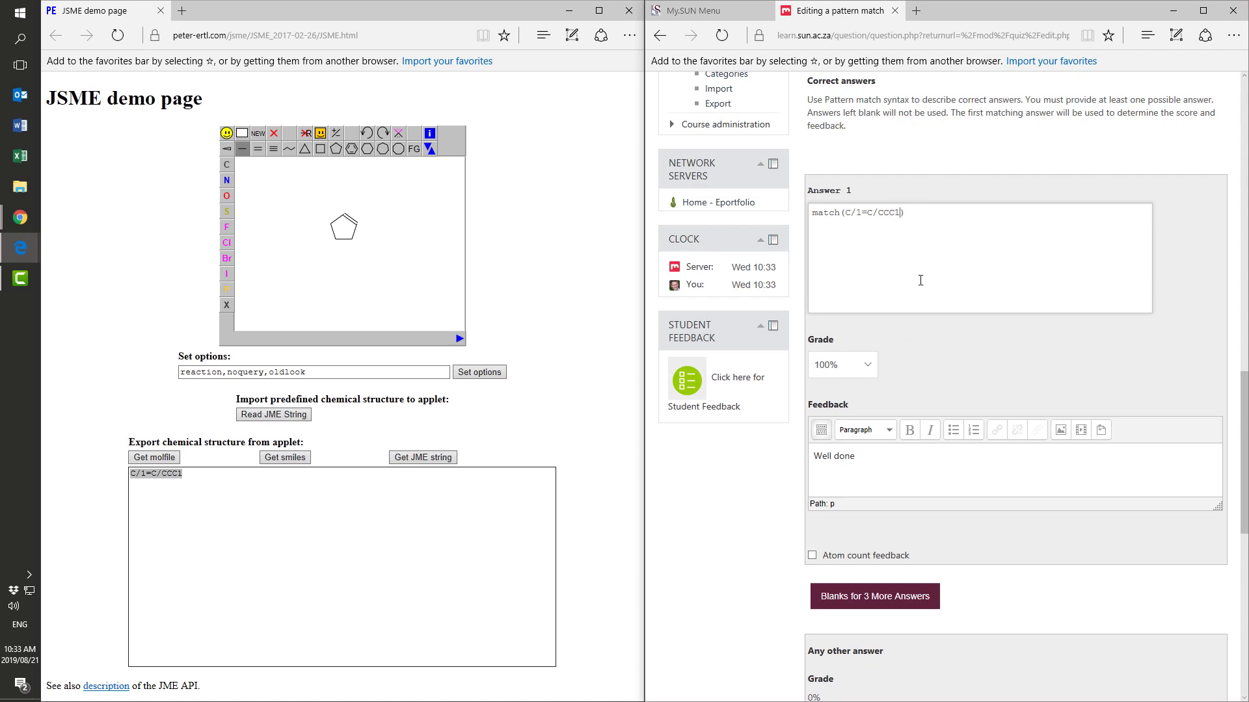
- Clear JSME, draw a plain five-membered ring and export its SMILES C1CCCC1
scroll(1008, 341, down, 6)
scroll(1002, 340, up, 4)
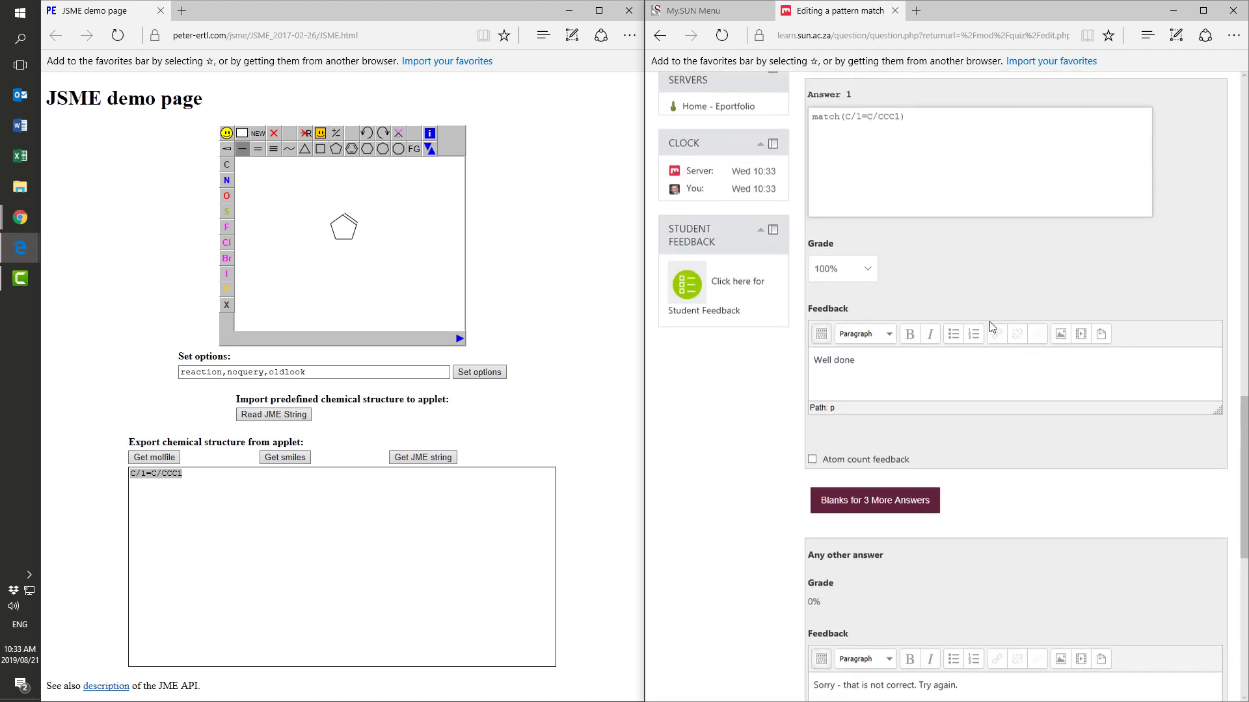
scroll(983, 345, up, 6)
scroll(984, 345, up, 2)
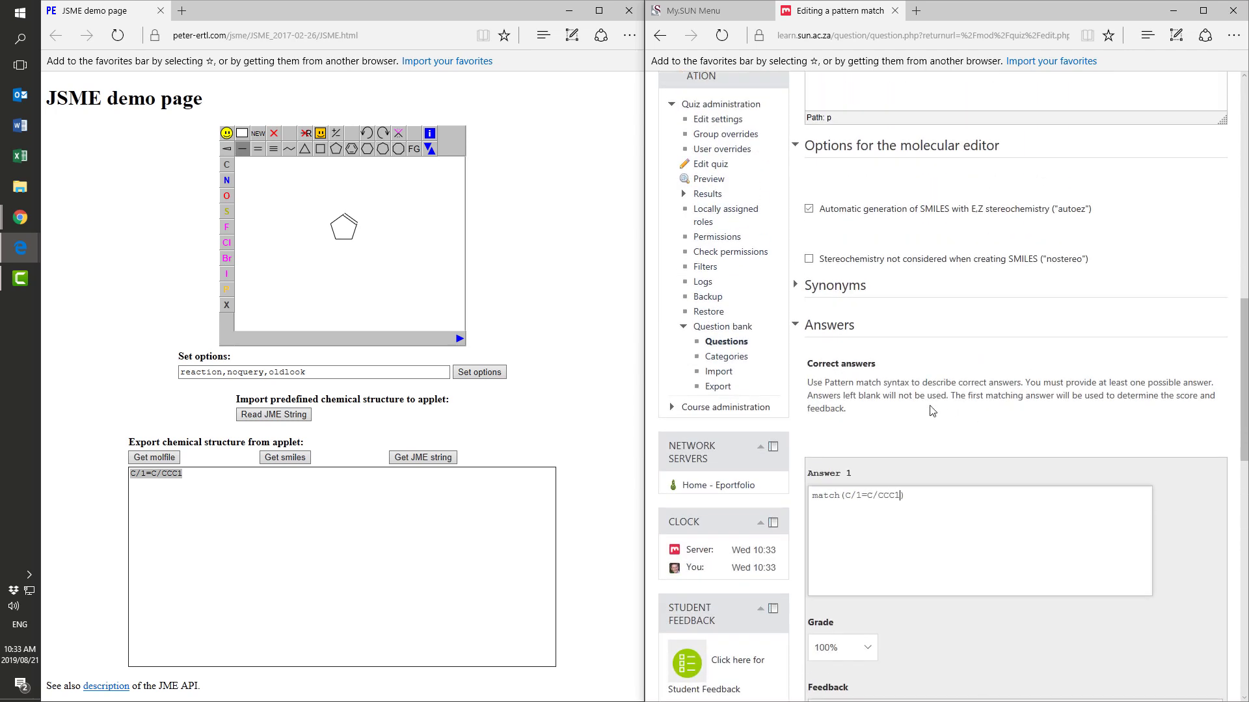
click(241, 133)
click(336, 148)
click(346, 242)
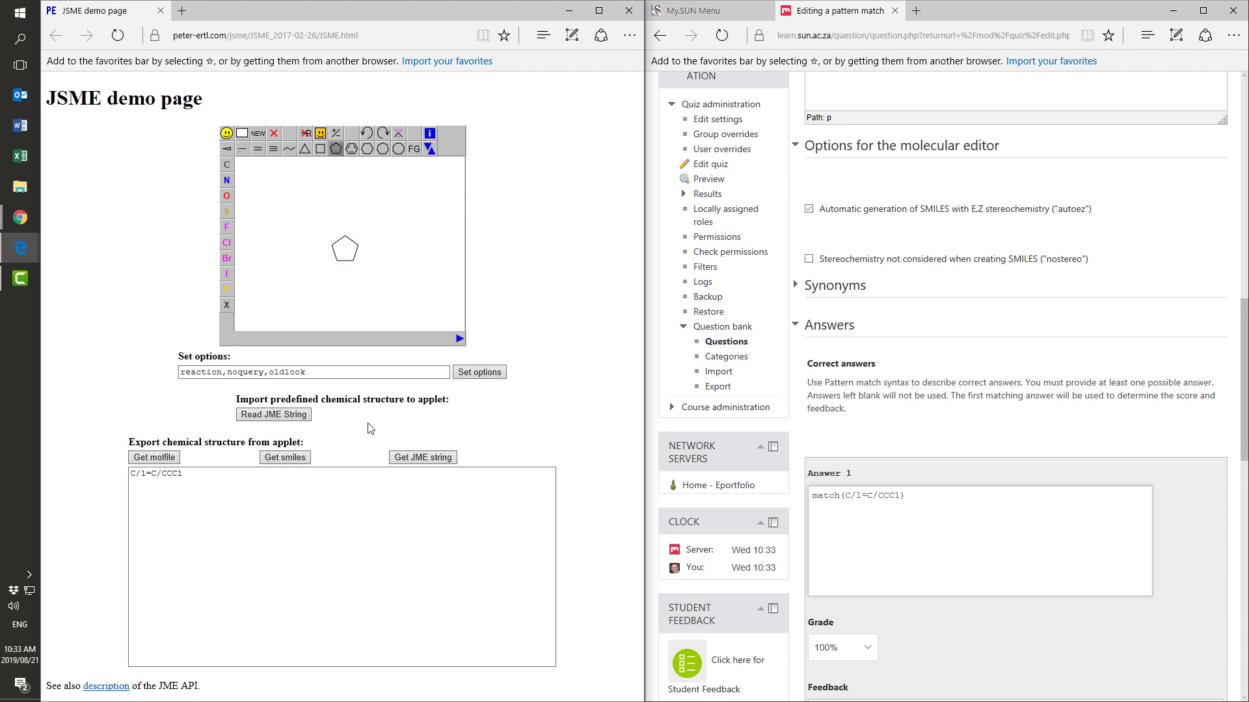
click(286, 458)
scroll(1125, 485, down, 3)
scroll(1012, 506, down, 4)
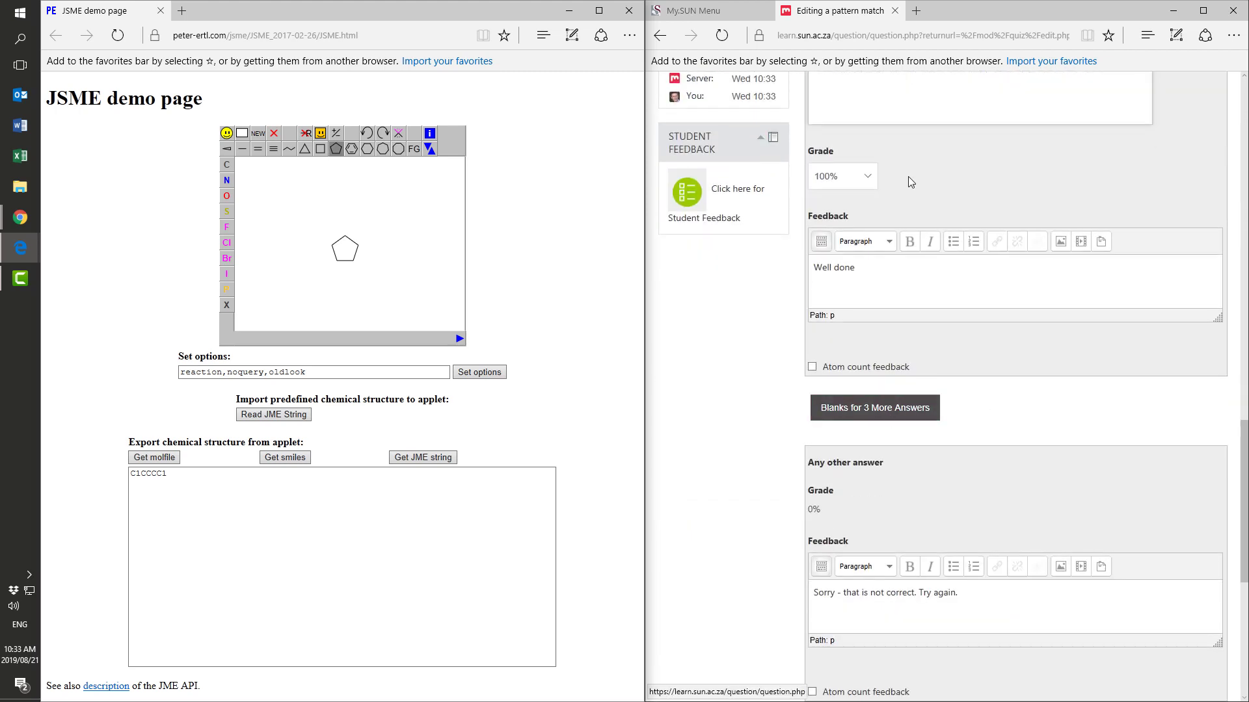
scroll(884, 227, up, 3)
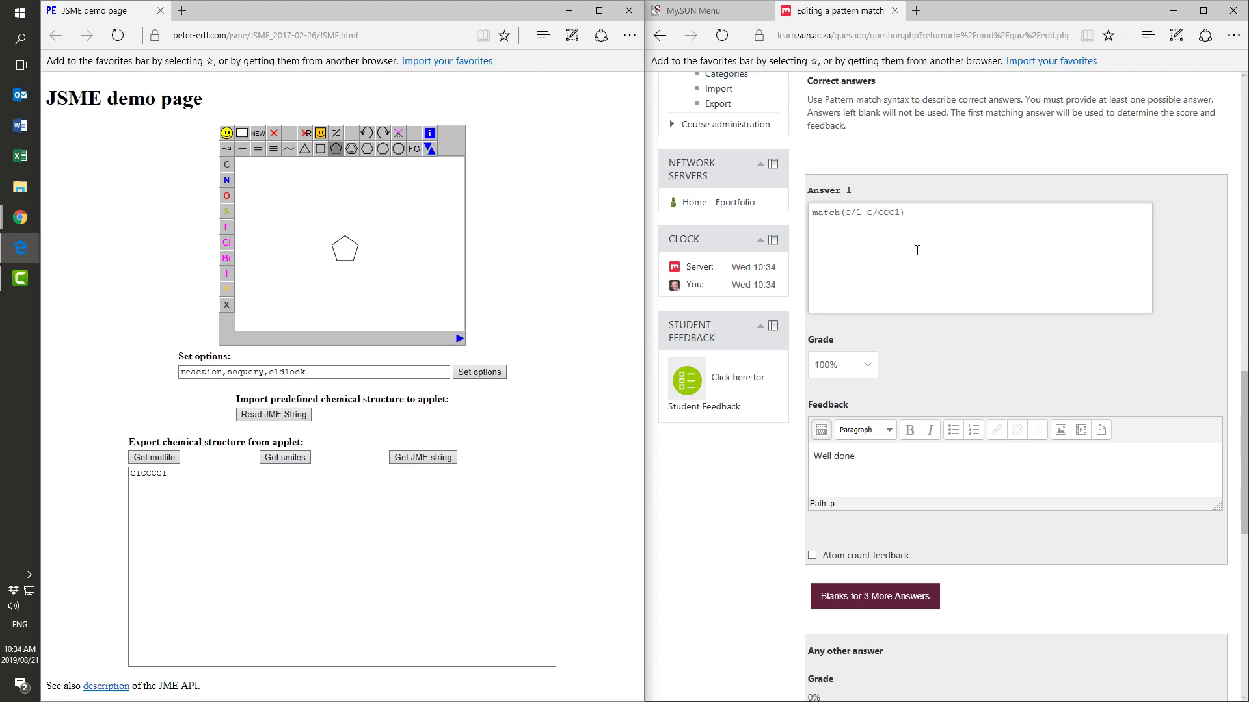
scroll(920, 286, down, 7)
scroll(930, 309, down, 2)
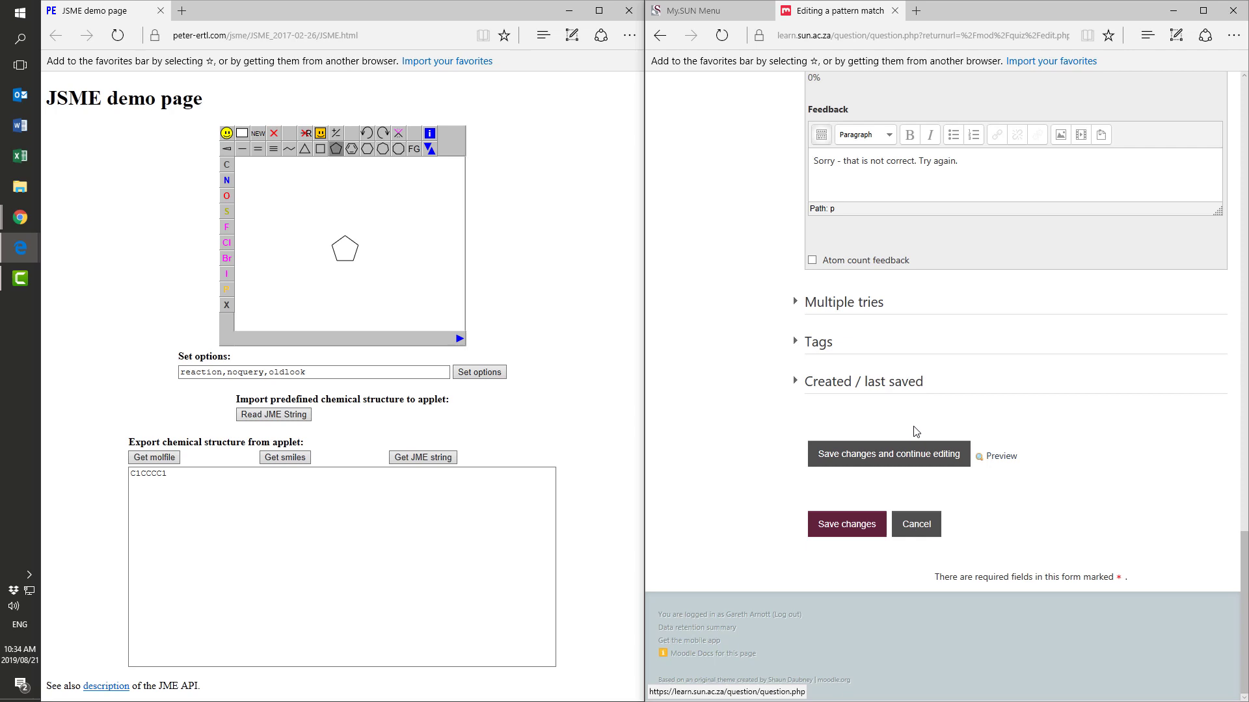
- Cancel the cyclopentene question edits and open the alkyne-alcohol question instead
click(923, 530)
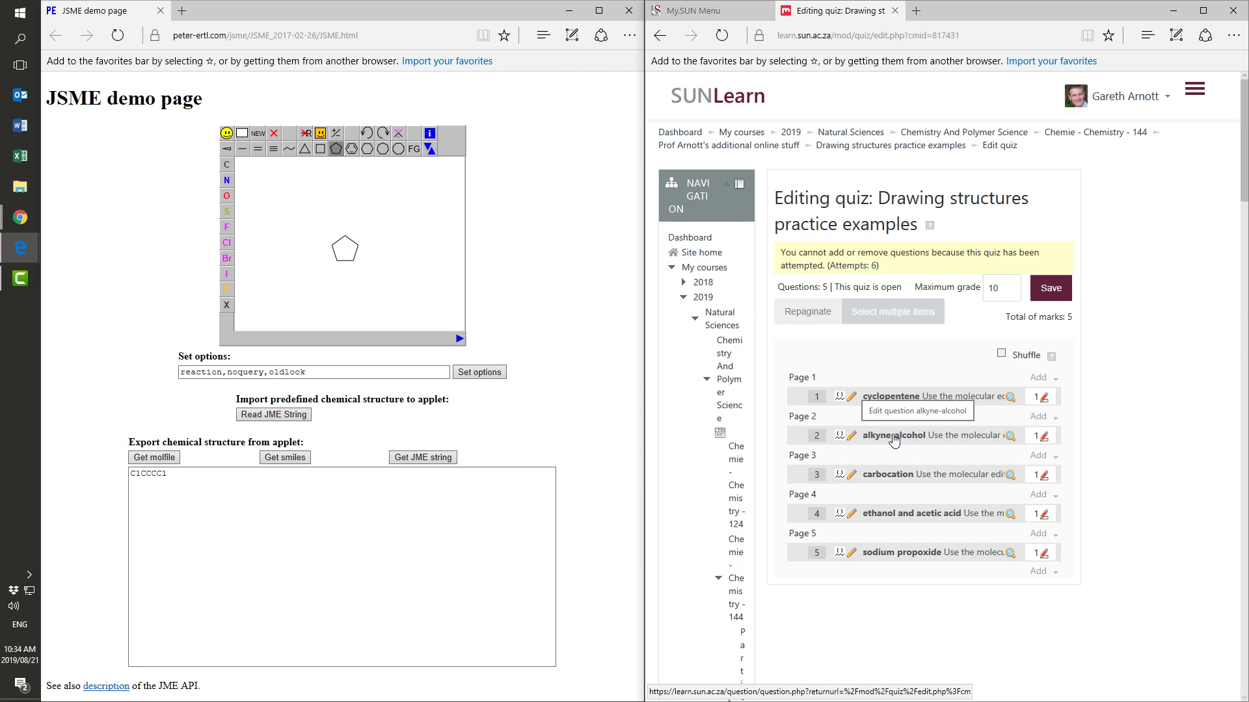
click(852, 440)
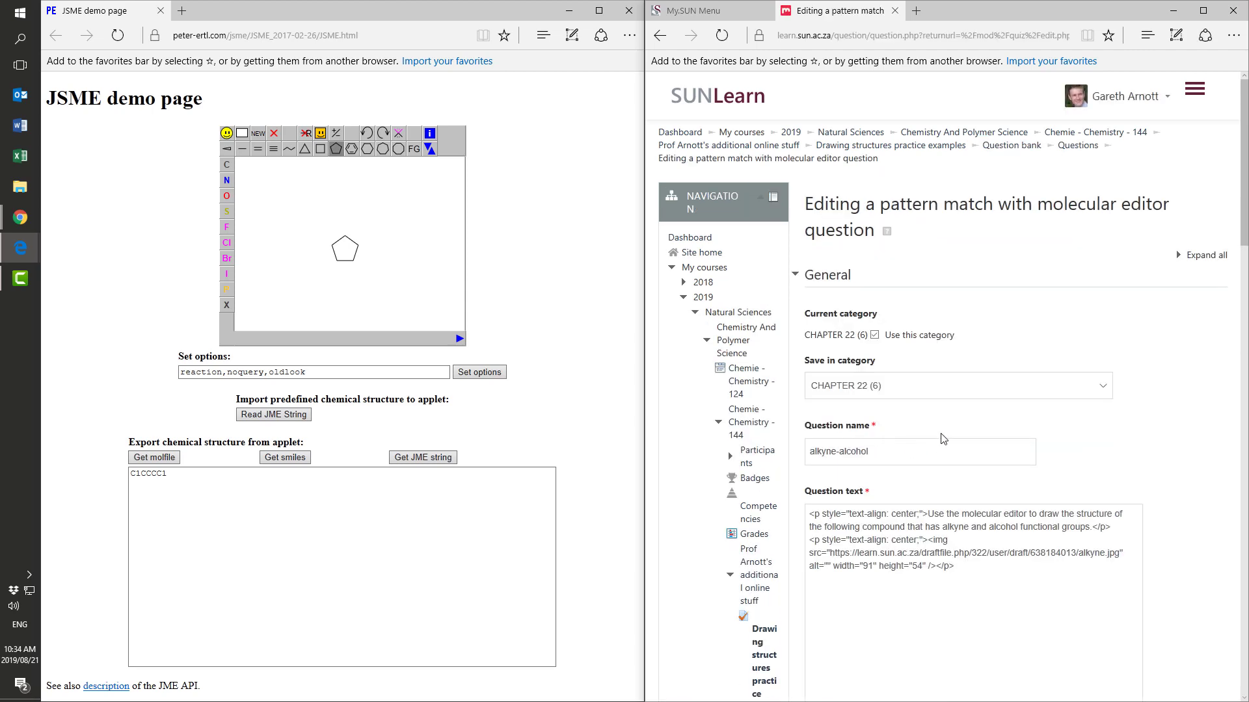
scroll(943, 439, down, 3)
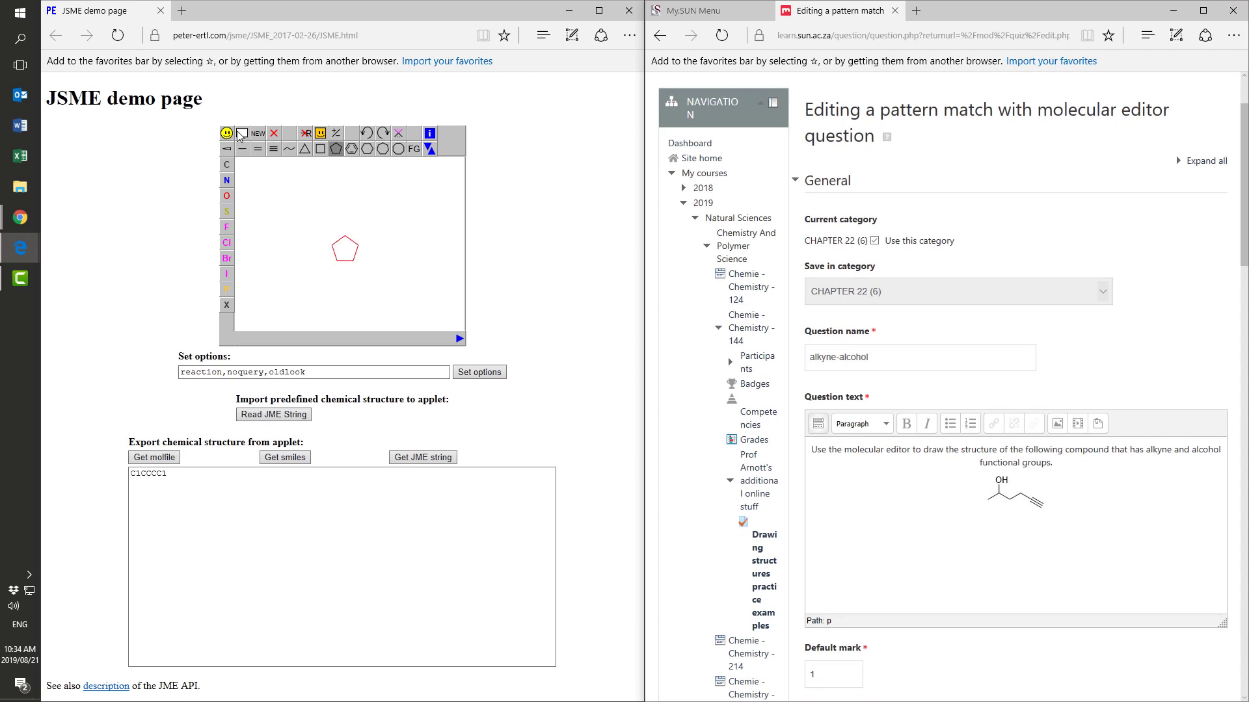
- Clear JSME and draw a zigzag carbon chain with an OH branch
click(242, 133)
click(287, 149)
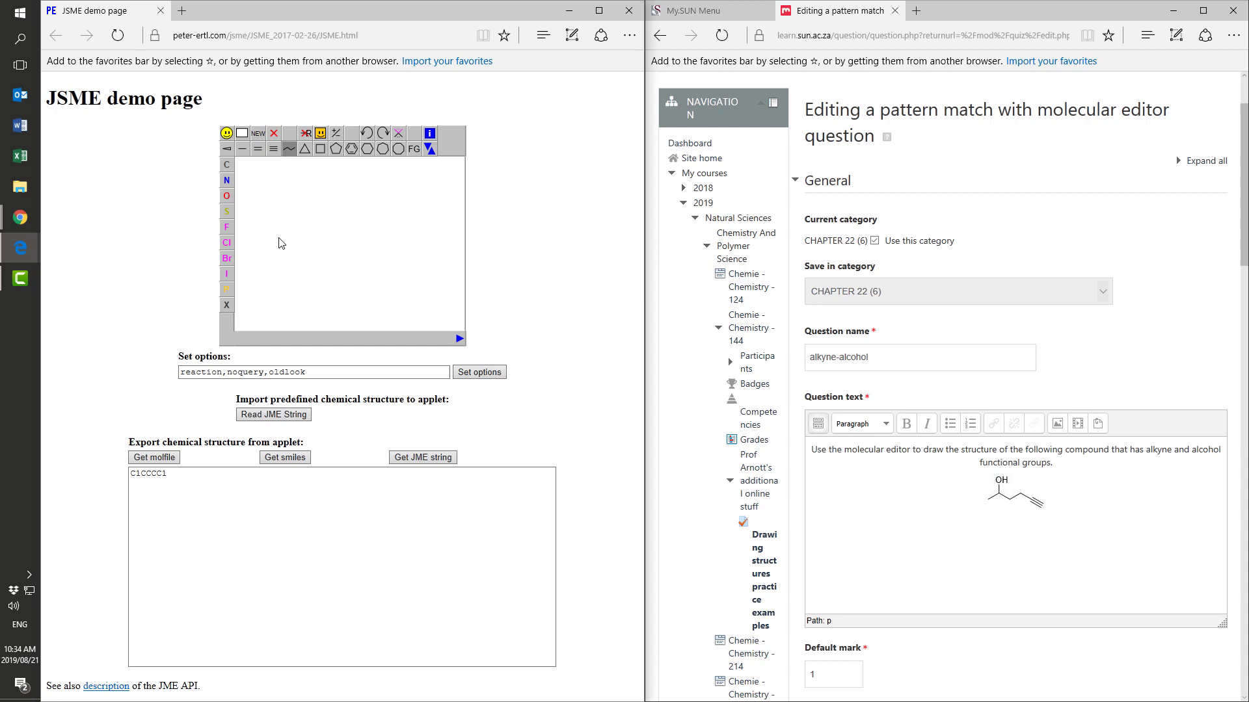
mouse_move(281, 228)
mouse_down()
mouse_move(337, 228)
mouse_move(295, 205)
mouse_up()
click(242, 149)
key(o)
- Add a terminal triple bond at the chain's right end and export SMILES C#CCCC(C)O
click(276, 152)
click(331, 225)
key(ctrl+z)
click(339, 229)
click(304, 461)
click(213, 507)
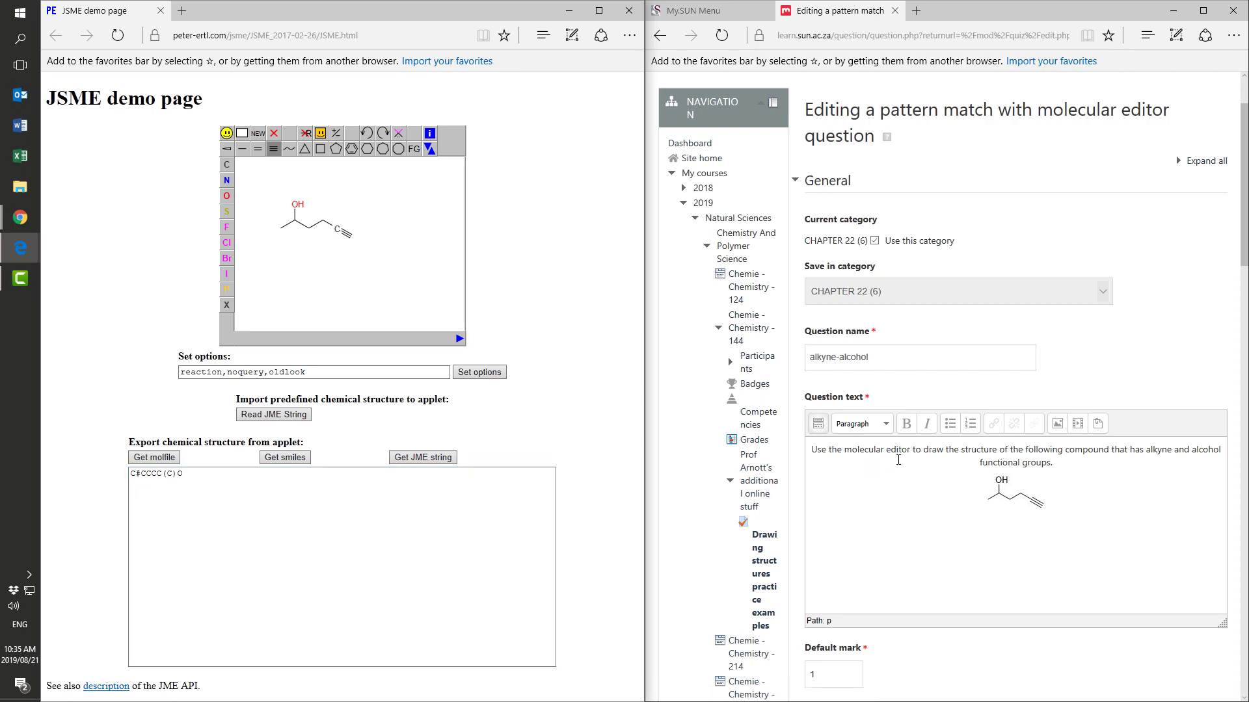
- Replace the old SMILES in Answer 1 with the pasted C#CCCC(C)O inside match()
scroll(901, 466, down, 3)
scroll(902, 466, down, 5)
scroll(901, 465, down, 3)
scroll(901, 455, down, 3)
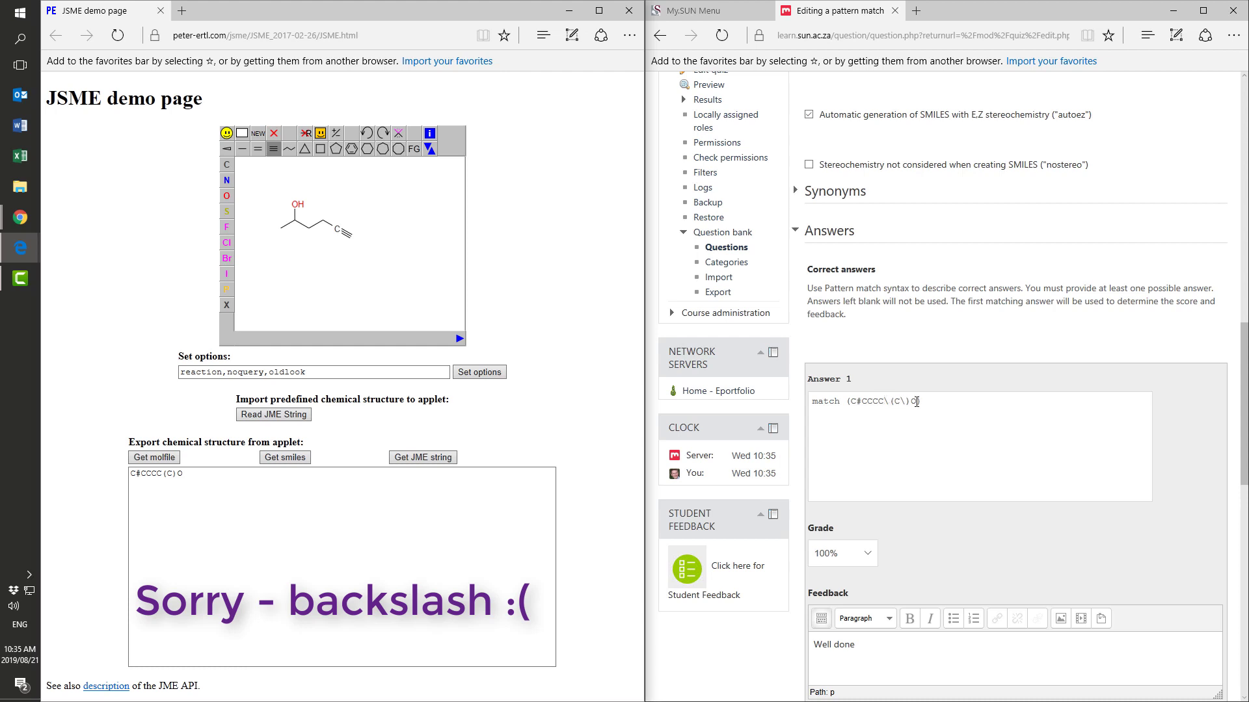
drag(915, 402, 852, 403)
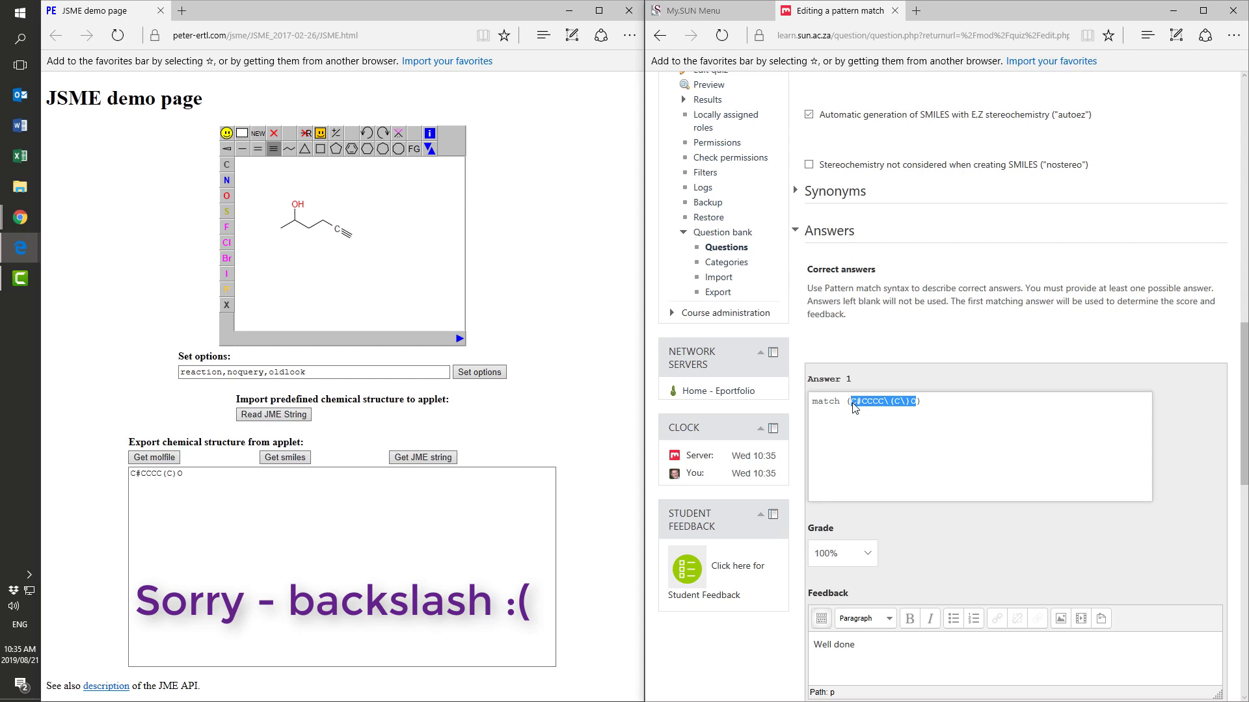
key(BackSpace)
click(222, 487)
key(ctrl+a)
key(ctrl+c)
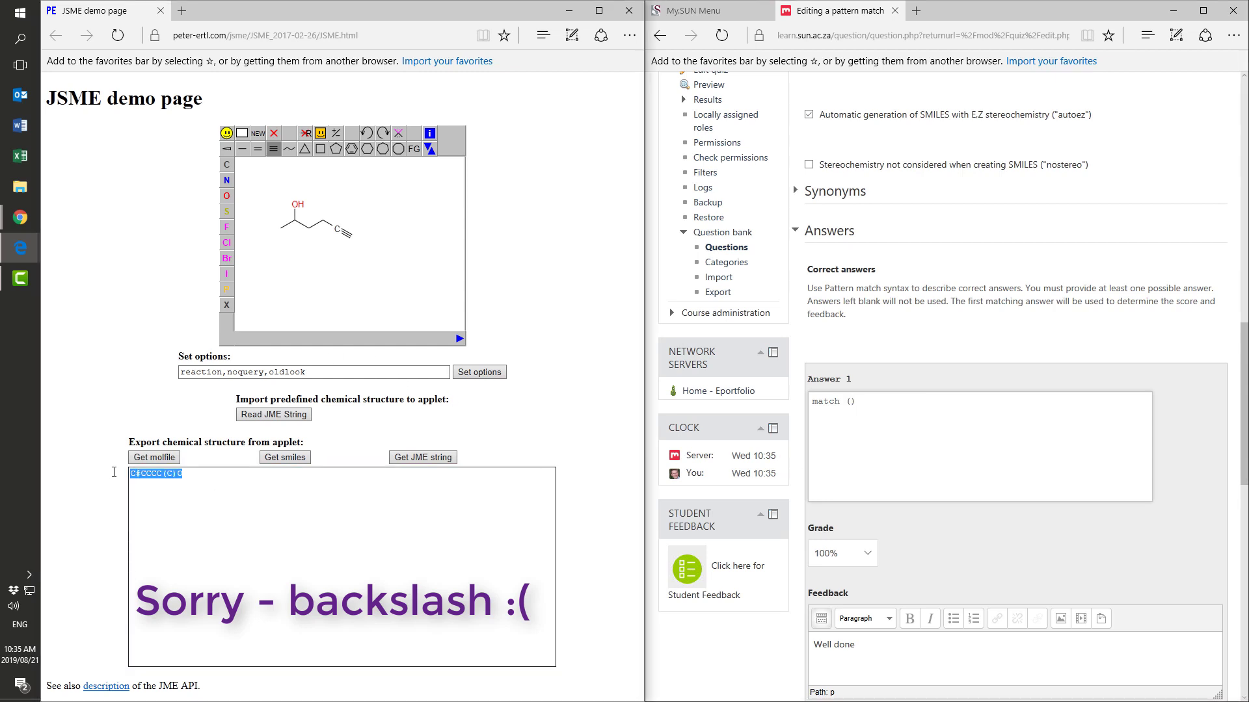
click(851, 402)
key(ctrl+v)
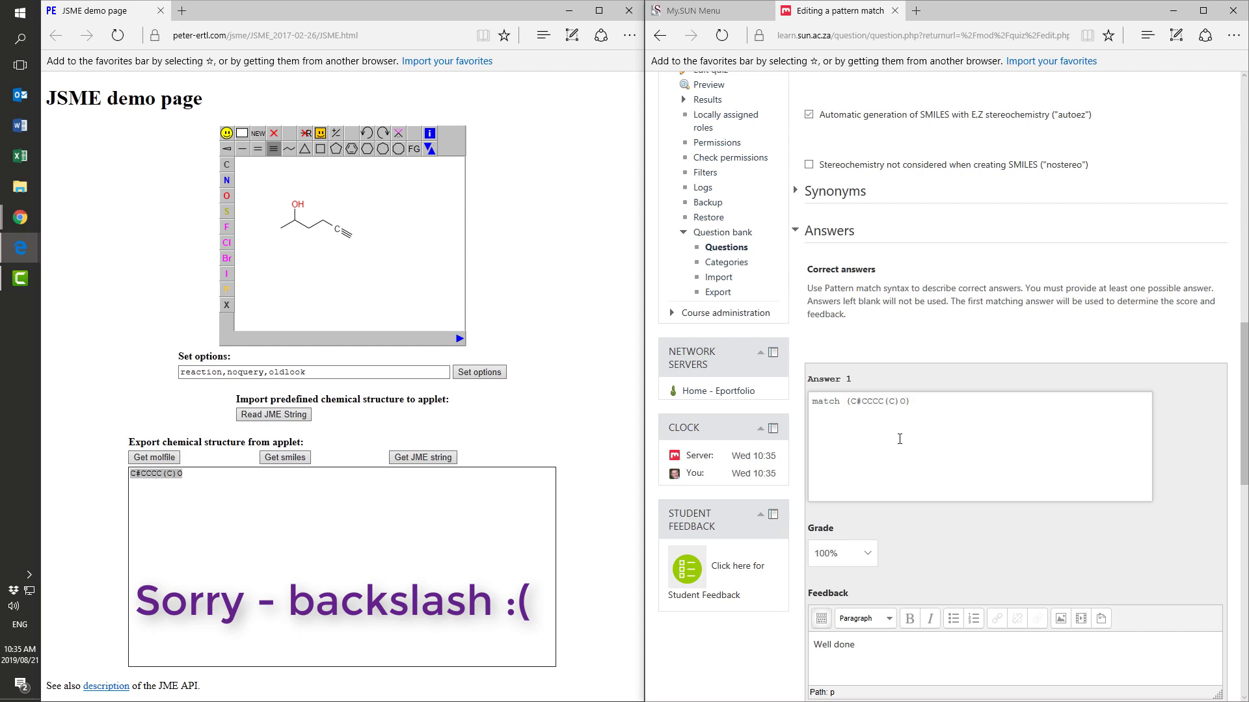
- Escape the branch brackets with backslashes, giving match(C#CCCC\(C\)O)
click(887, 402)
text(\)
click(903, 402)
text(\)
scroll(916, 471, down, 5)
scroll(916, 471, down, 10)
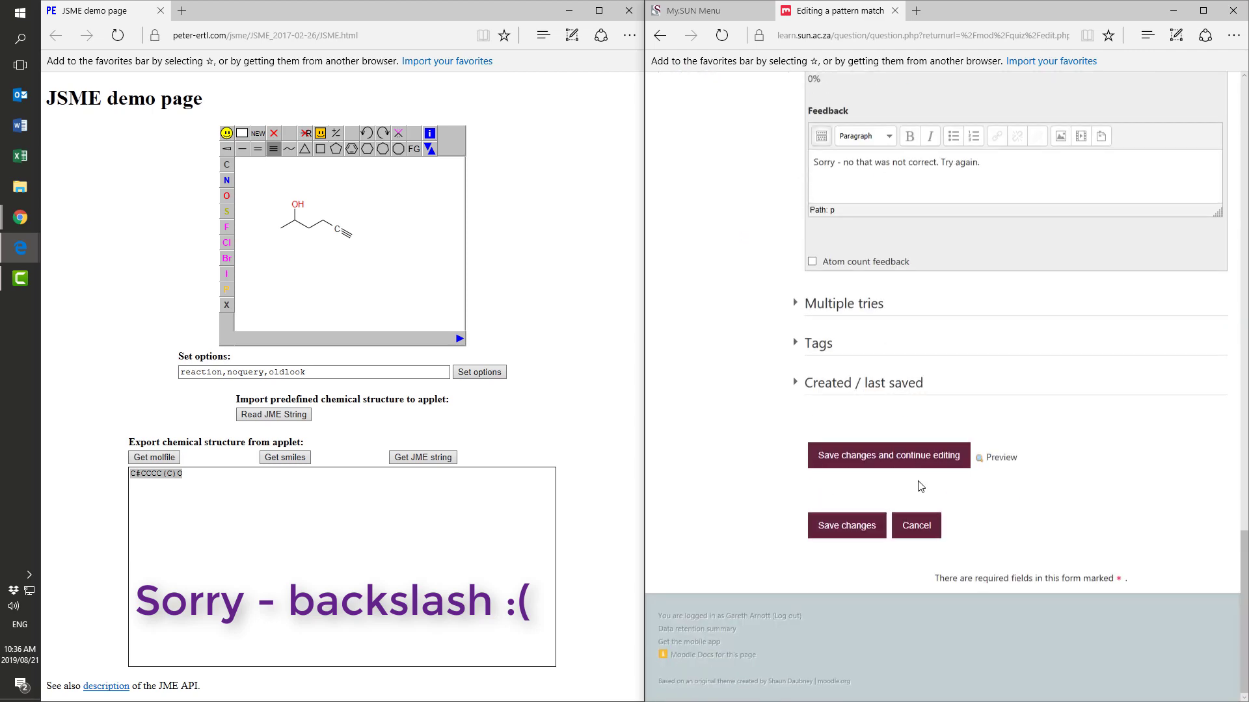
- Leave the alkyne-alcohol question unsaved, open the carbocation question, and clear JSME
click(930, 532)
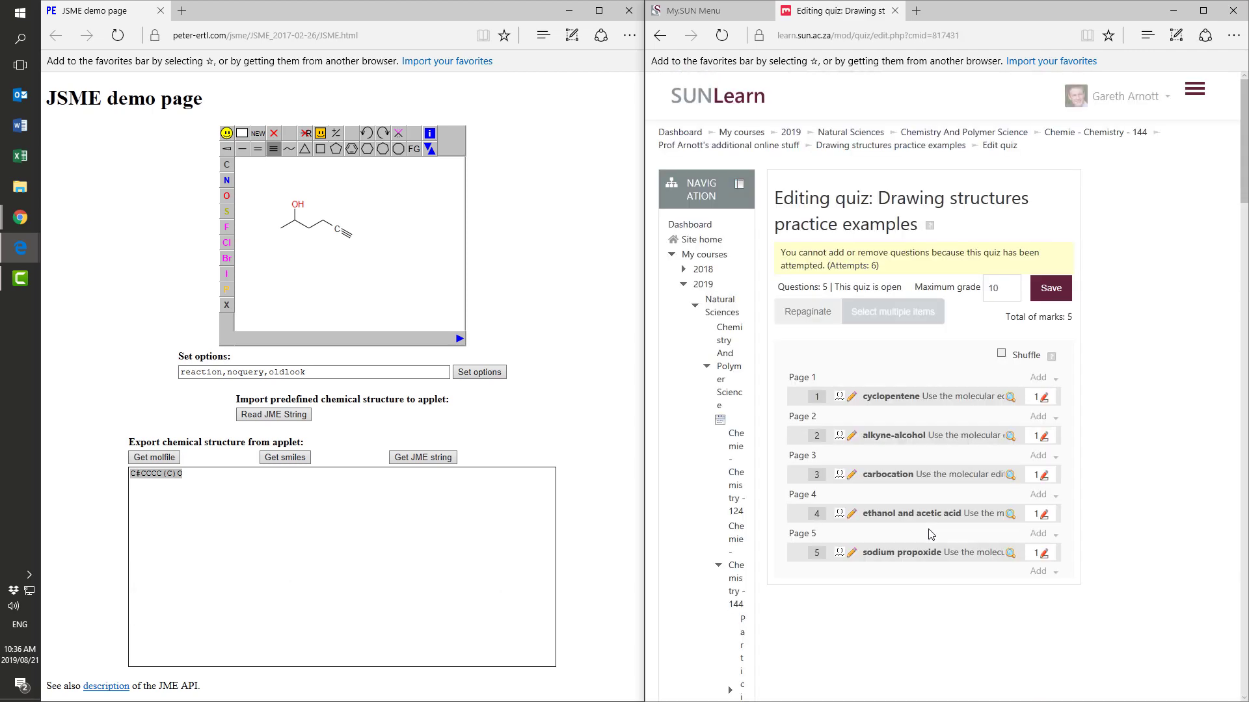
click(848, 481)
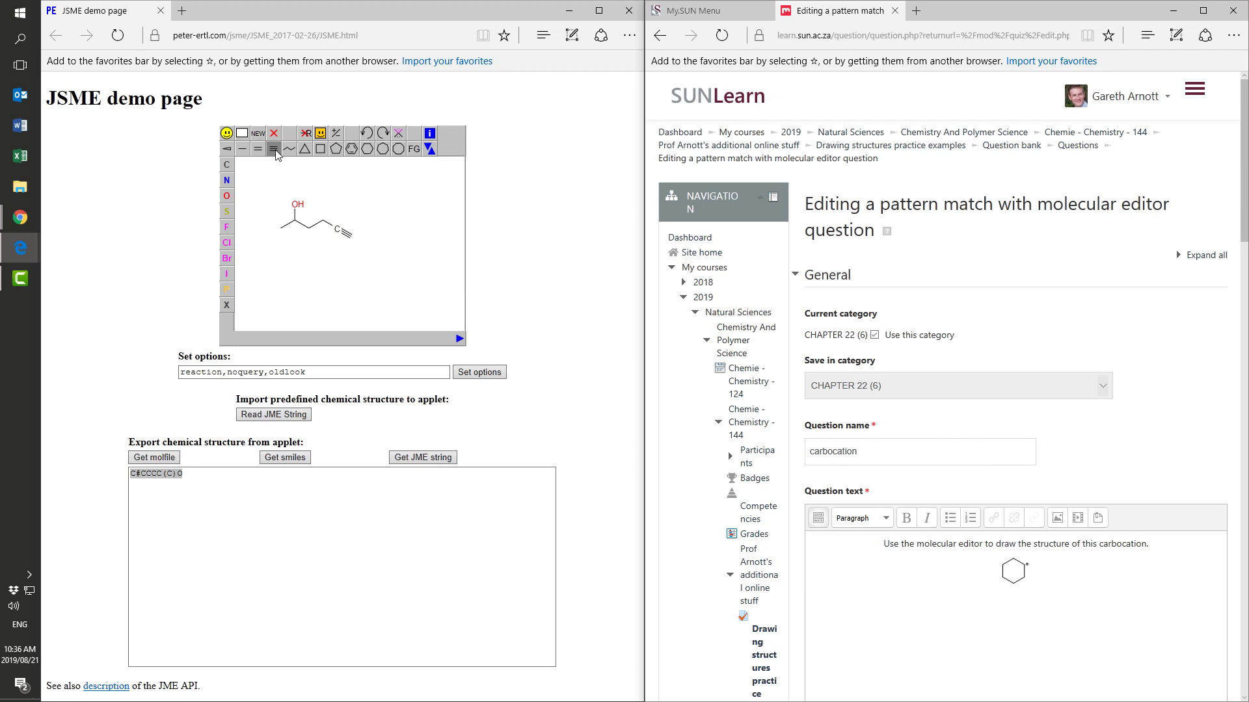
click(242, 134)
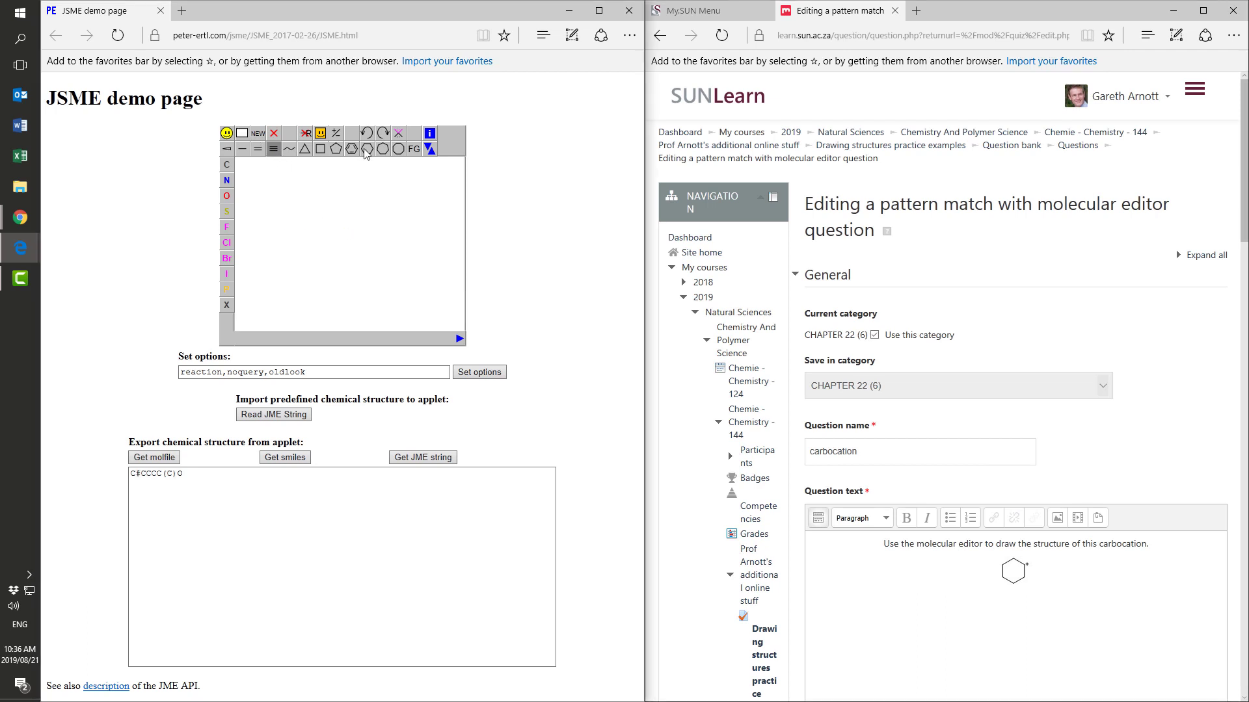
- Draw a cyclohexane ring with a positive charge on one carbon and export its SMILES
click(367, 149)
click(354, 253)
click(336, 133)
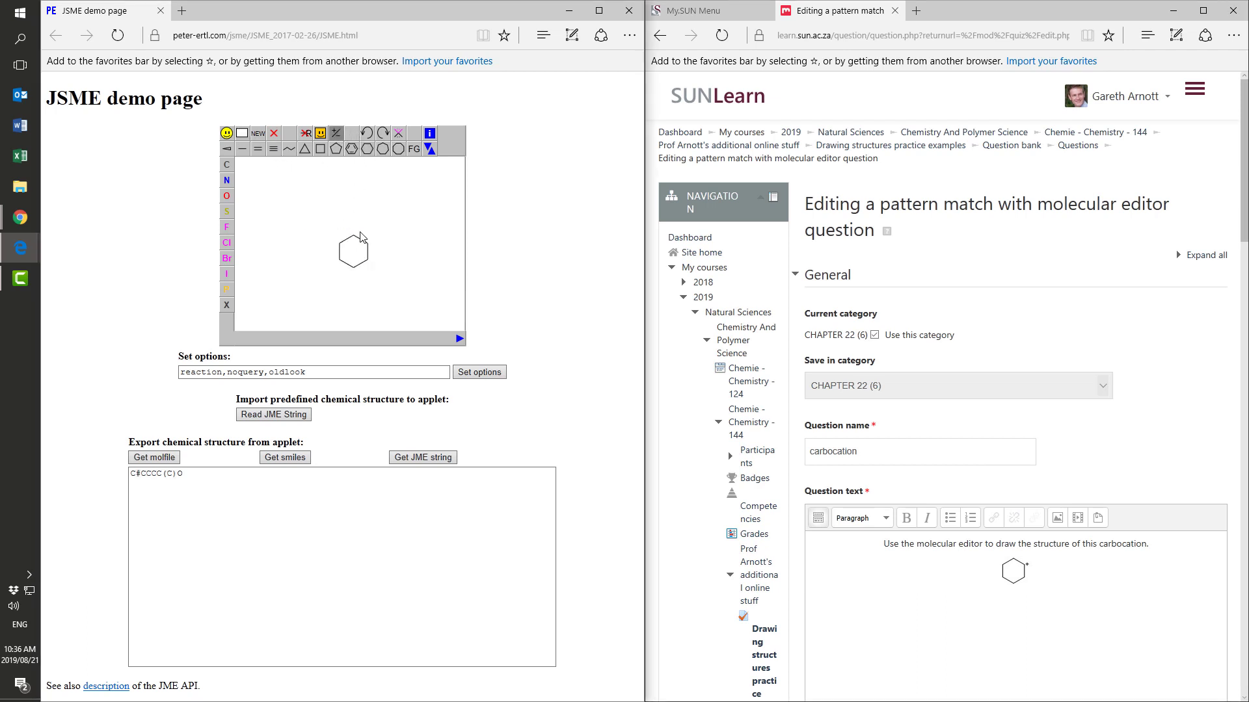
click(368, 243)
click(370, 244)
click(302, 460)
- Add an escaping backslash before a bracket in Answer 1's match(C1CC\[CH+\]CC1)
scroll(859, 496, down, 2)
scroll(860, 495, down, 5)
scroll(860, 495, down, 3)
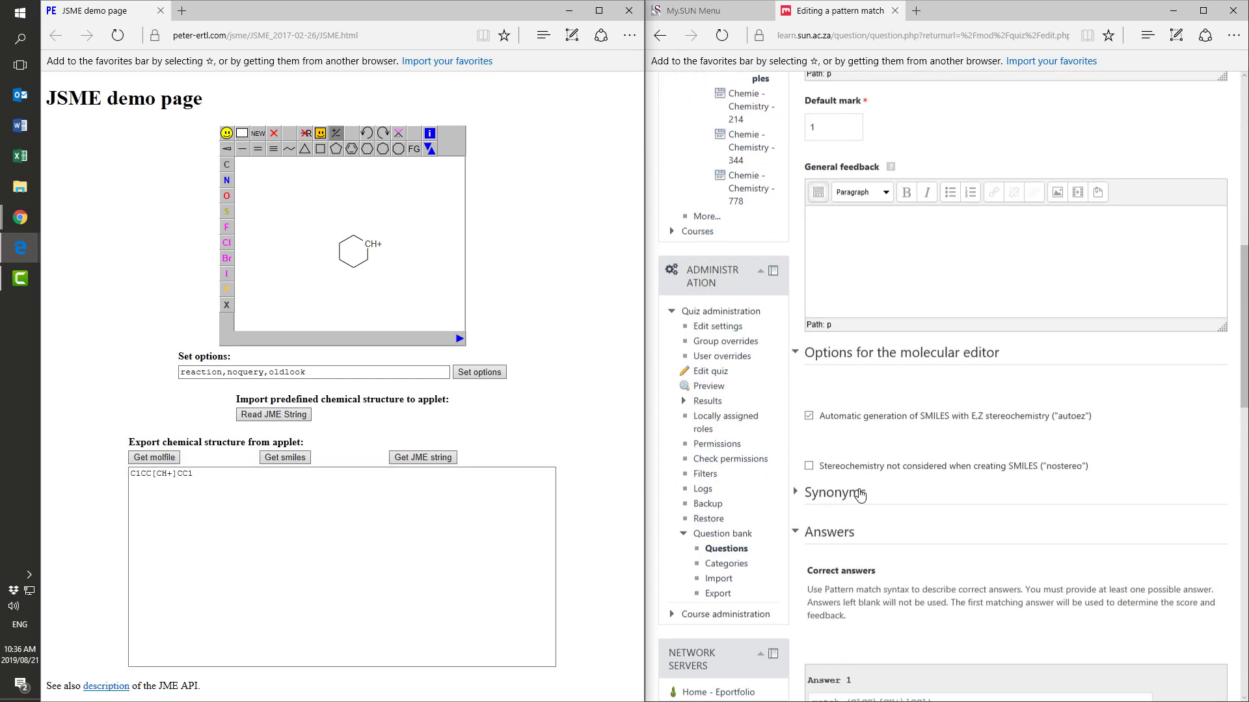
scroll(864, 493, down, 2)
scroll(902, 468, down, 2)
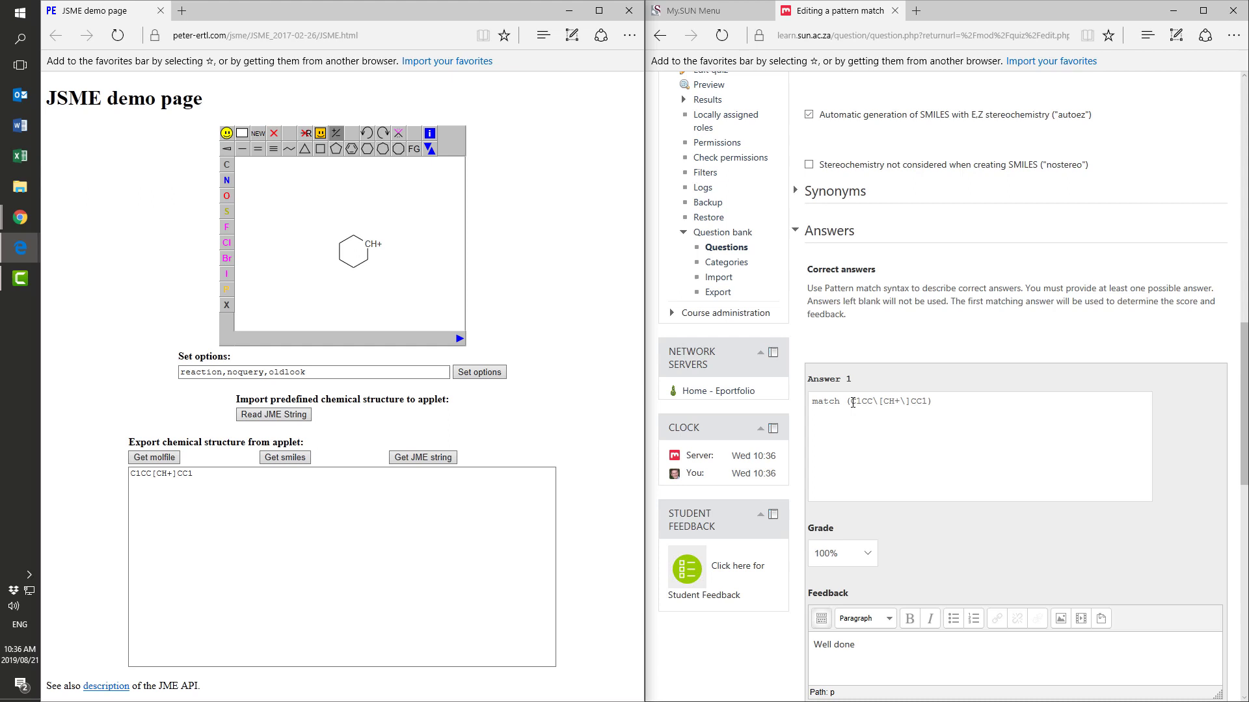
click(875, 401)
text(\)
- Draw 2-butene in JSME as a double bond with a methyl on each end, exporting its SMILES
click(242, 133)
click(257, 149)
click(319, 221)
click(241, 150)
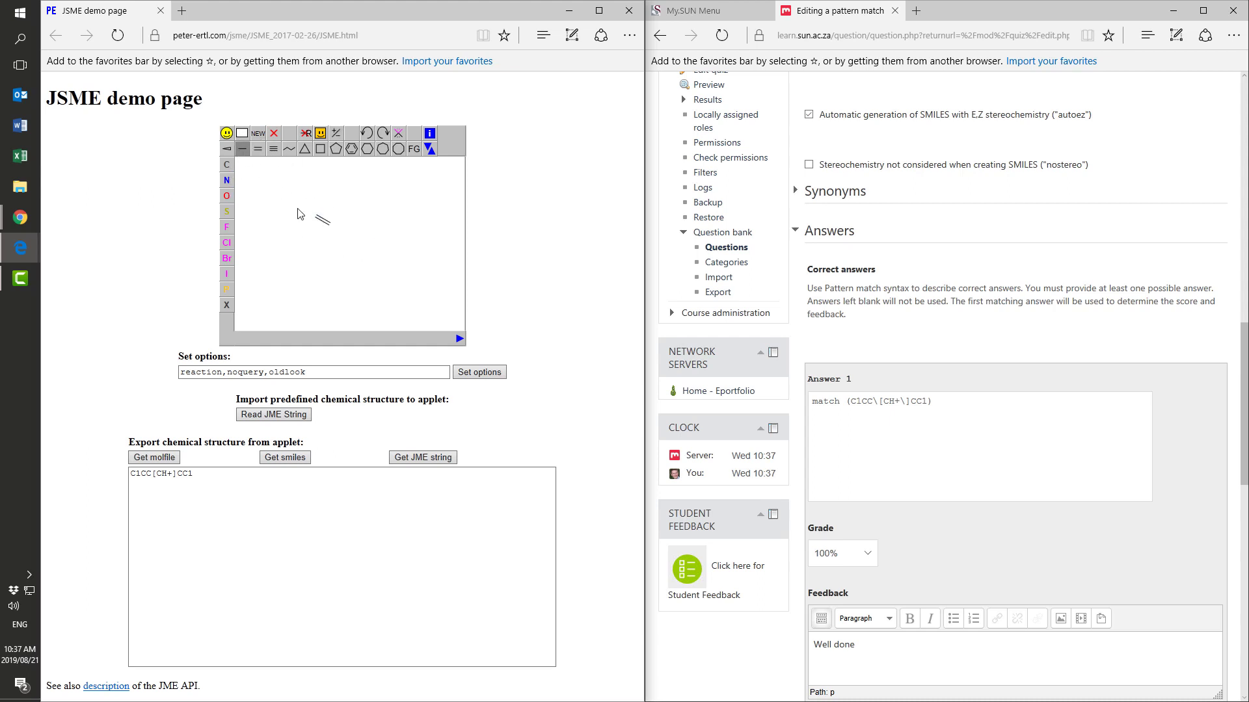
click(316, 217)
click(329, 224)
click(278, 458)
- Redraw the second methyl to give cis-2-butene, exporting C/C=C\C
key(Delete)
click(329, 224)
click(298, 459)
click(848, 433)
- Cancel the carbocation question and open question 4, ethanol and acetic acid
scroll(976, 507, down, 15)
scroll(1002, 530, down, 3)
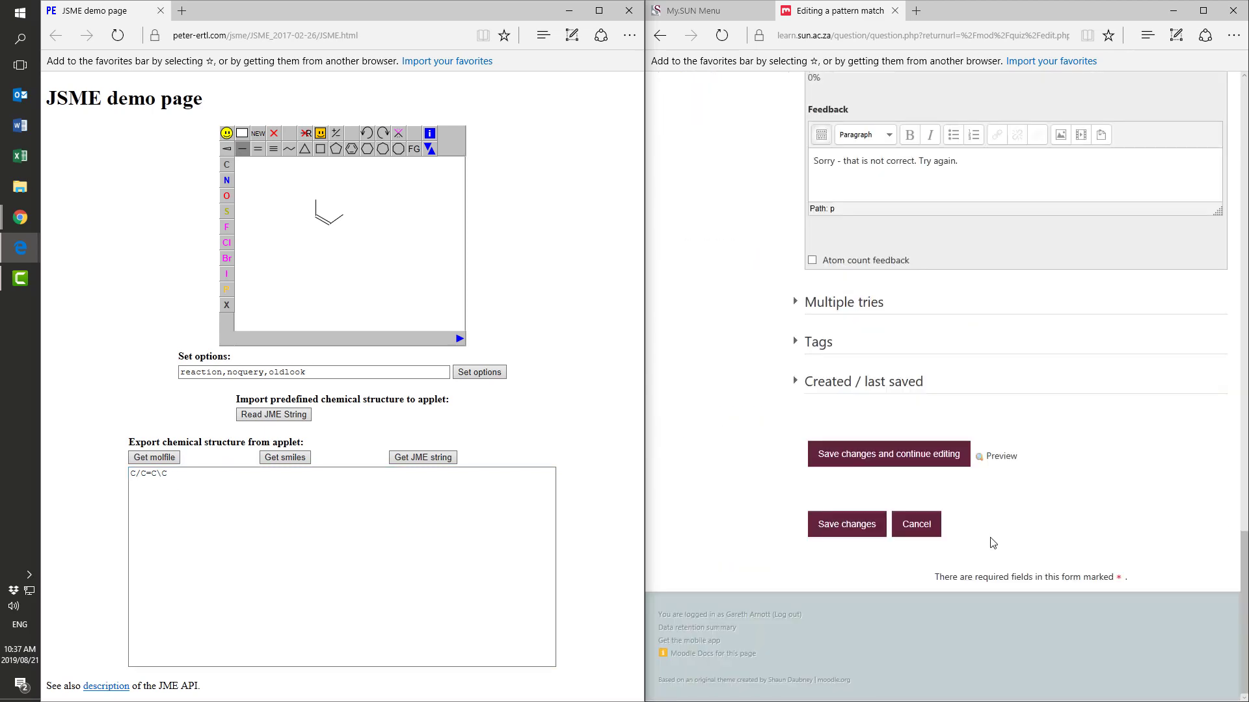
click(922, 532)
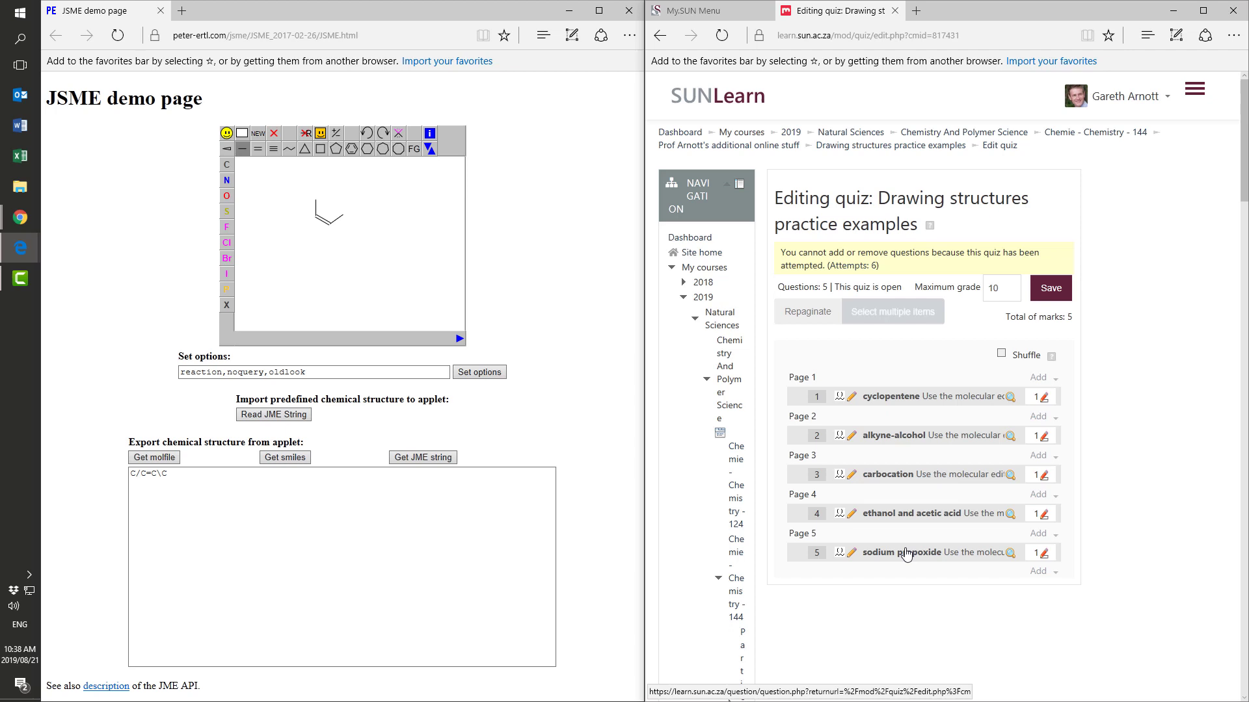
click(852, 515)
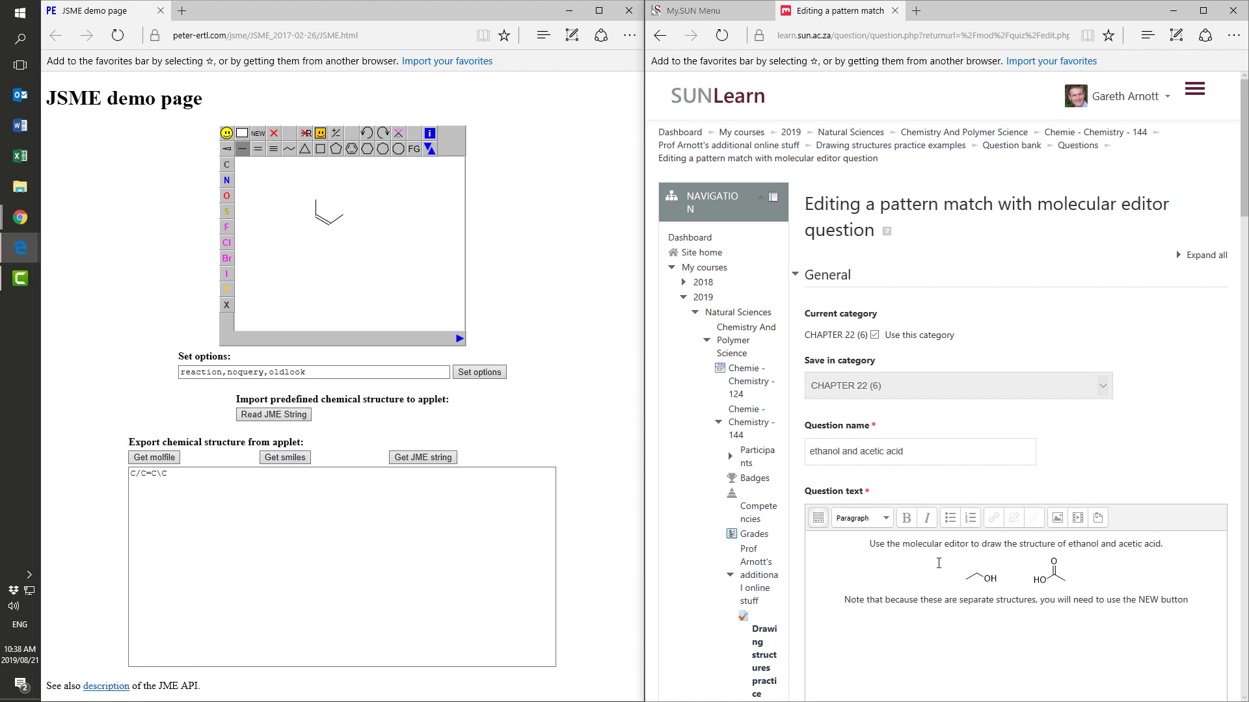
- Draw ethanol and acetic acid as separate molecules in JSME, exporting CCO.CC(=O)O
click(242, 134)
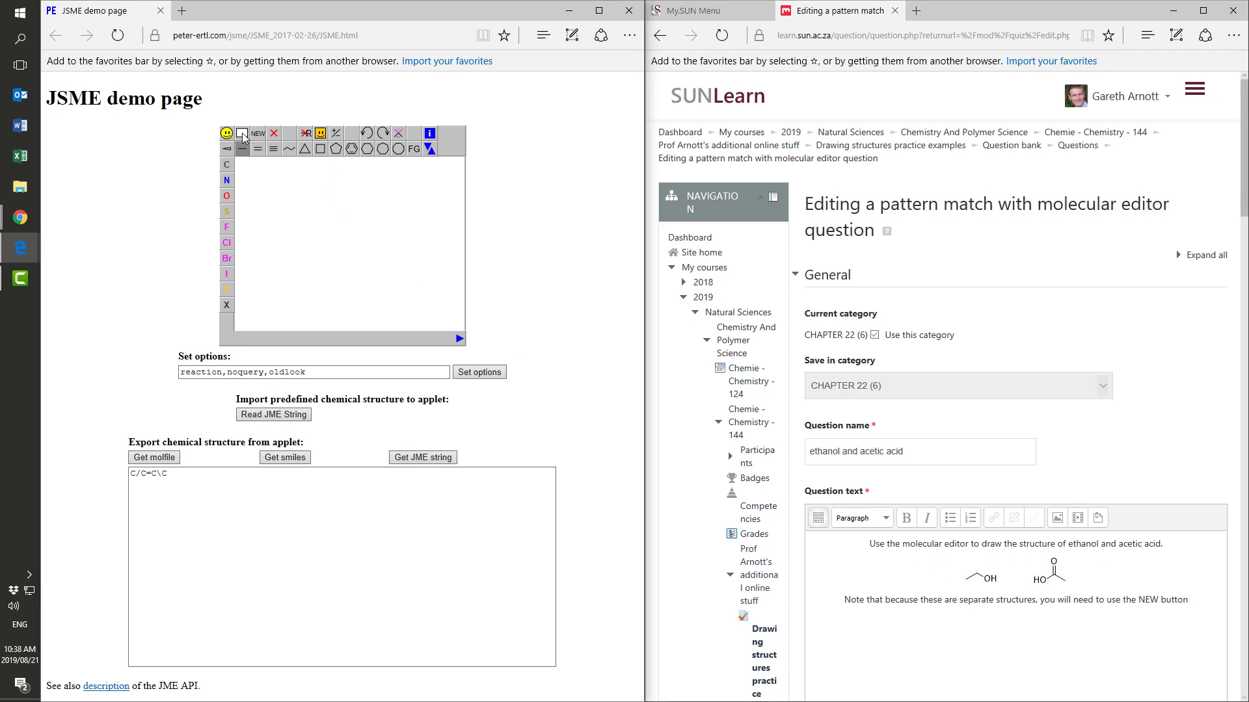
click(266, 227)
key(o)
click(260, 135)
click(330, 238)
click(343, 246)
click(344, 255)
key(o)
key(o)
click(292, 459)
scroll(965, 527, down, 3)
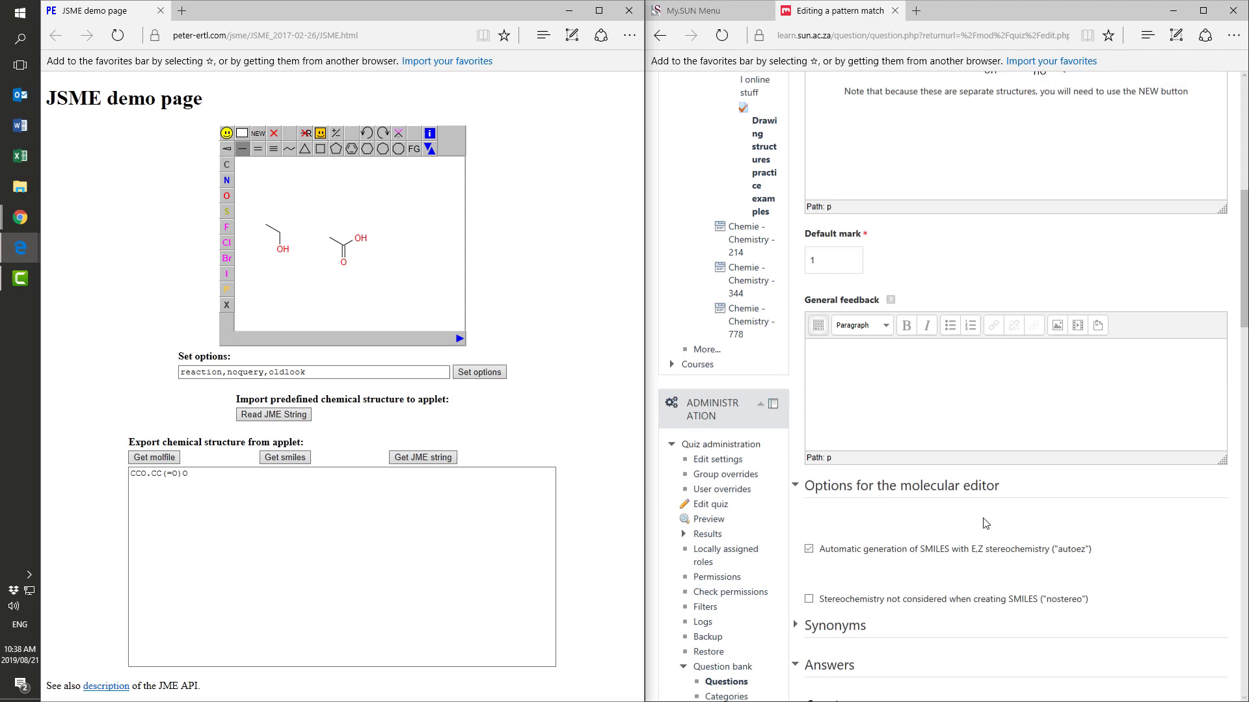
scroll(986, 525, down, 6)
scroll(991, 524, down, 2)
scroll(991, 525, down, 4)
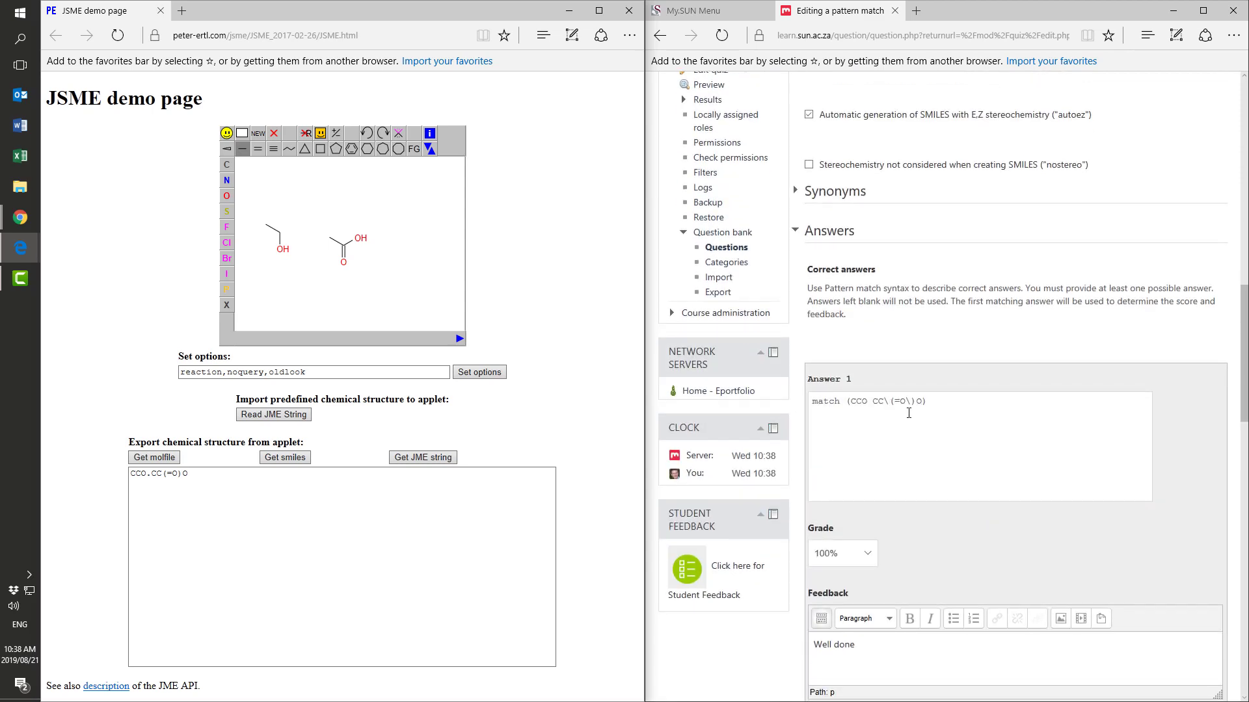
click(157, 475)
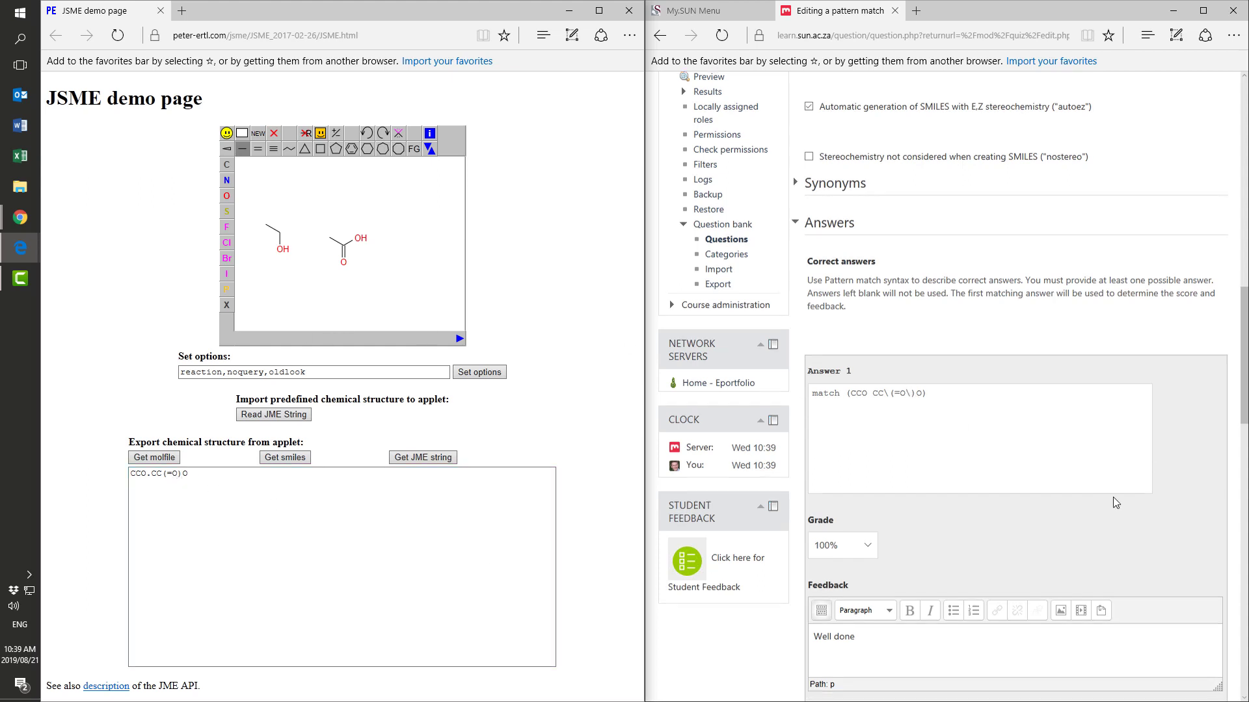
scroll(1109, 494, down, 3)
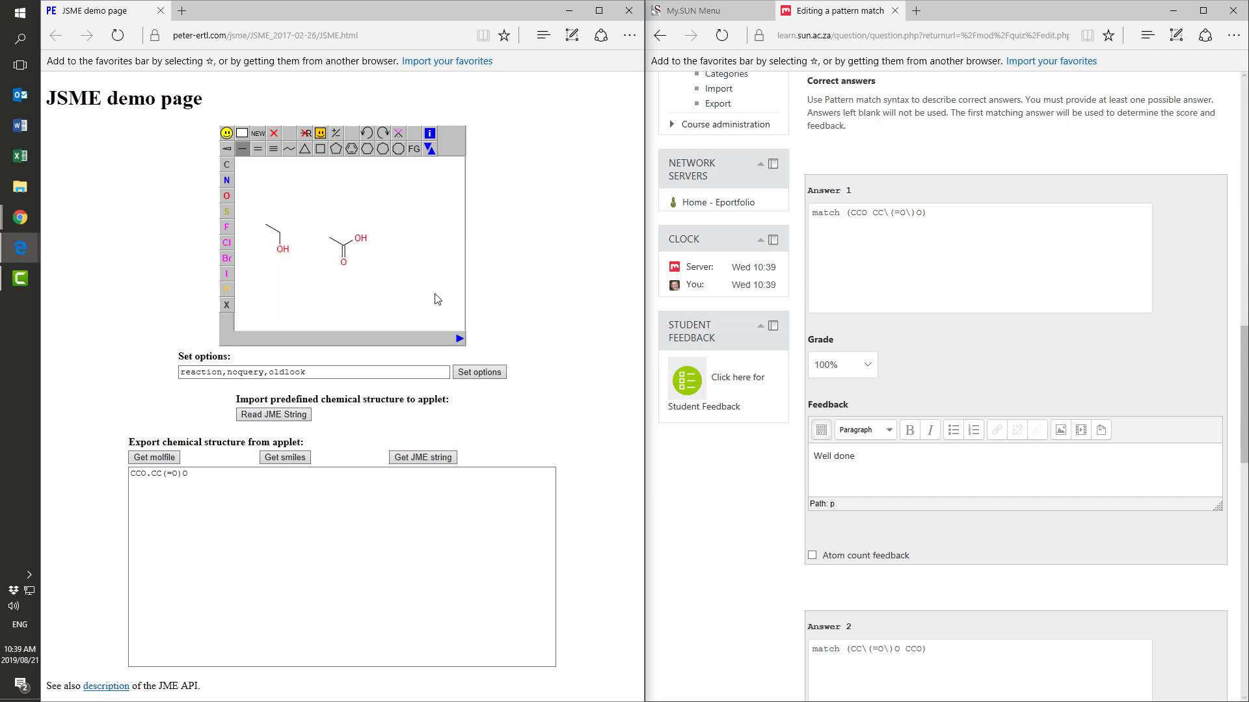
click(185, 482)
scroll(979, 495, down, 2)
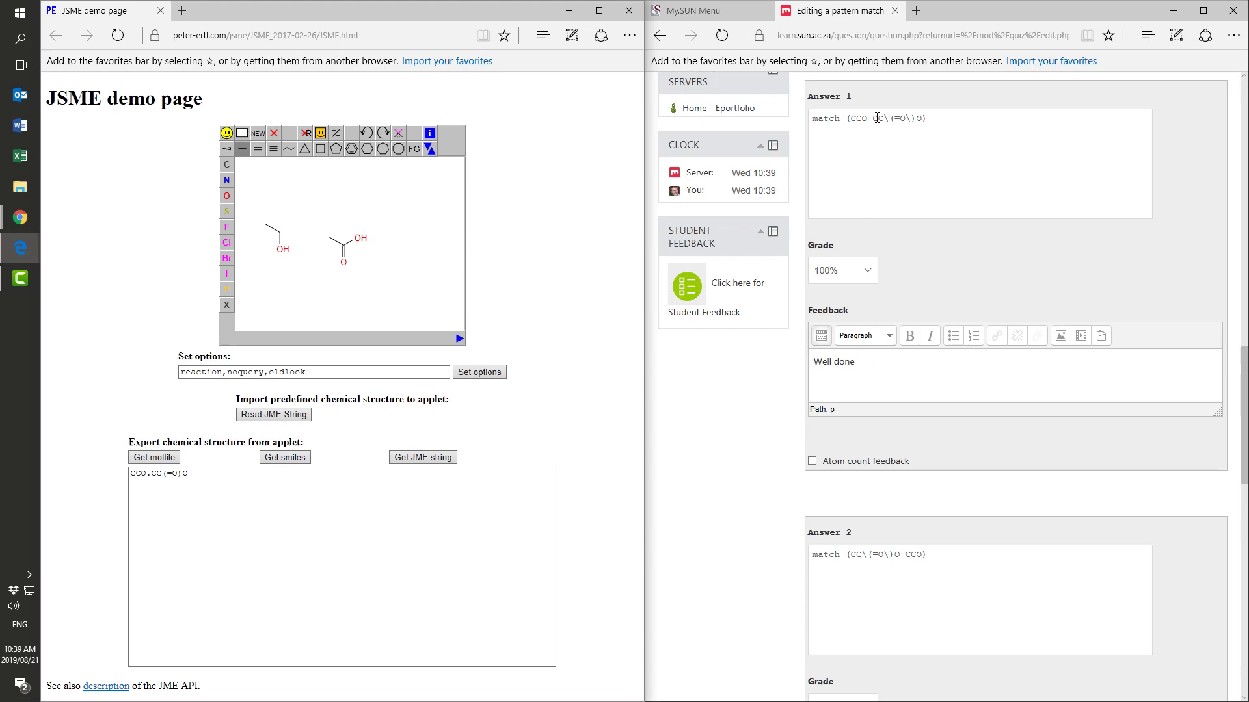
drag(873, 119, 922, 119)
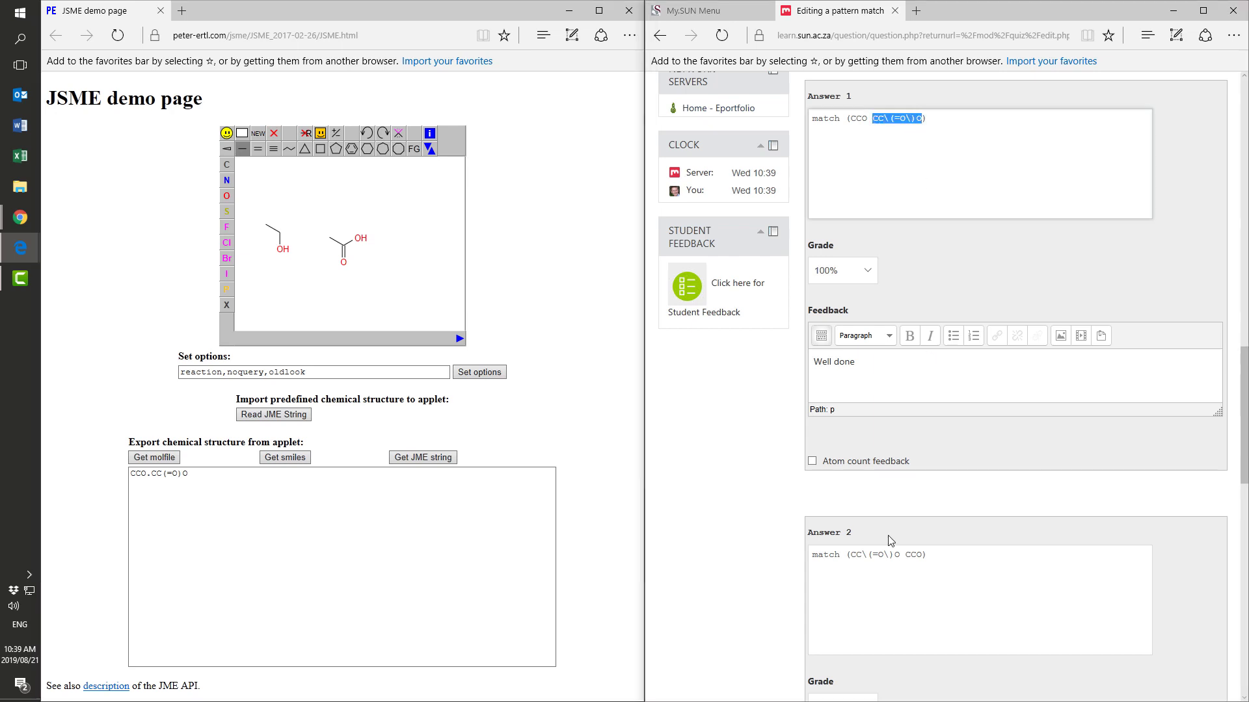
double_click(902, 556)
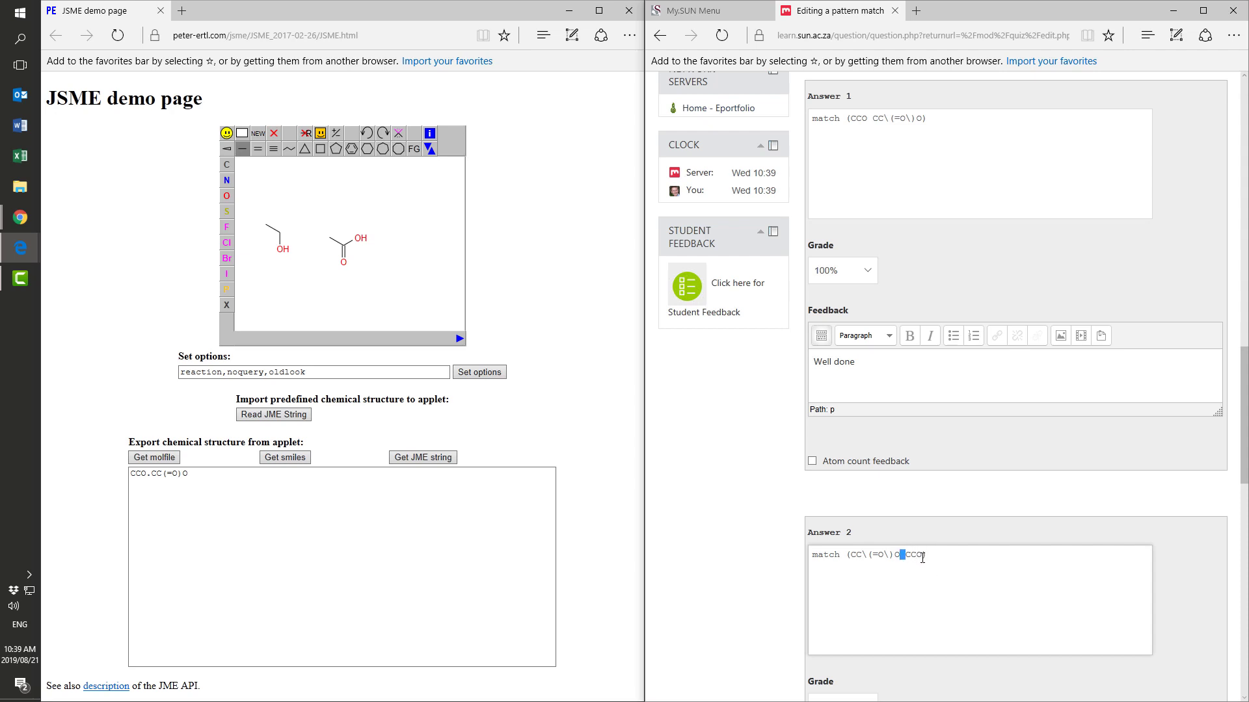
double_click(908, 556)
scroll(950, 599, down, 3)
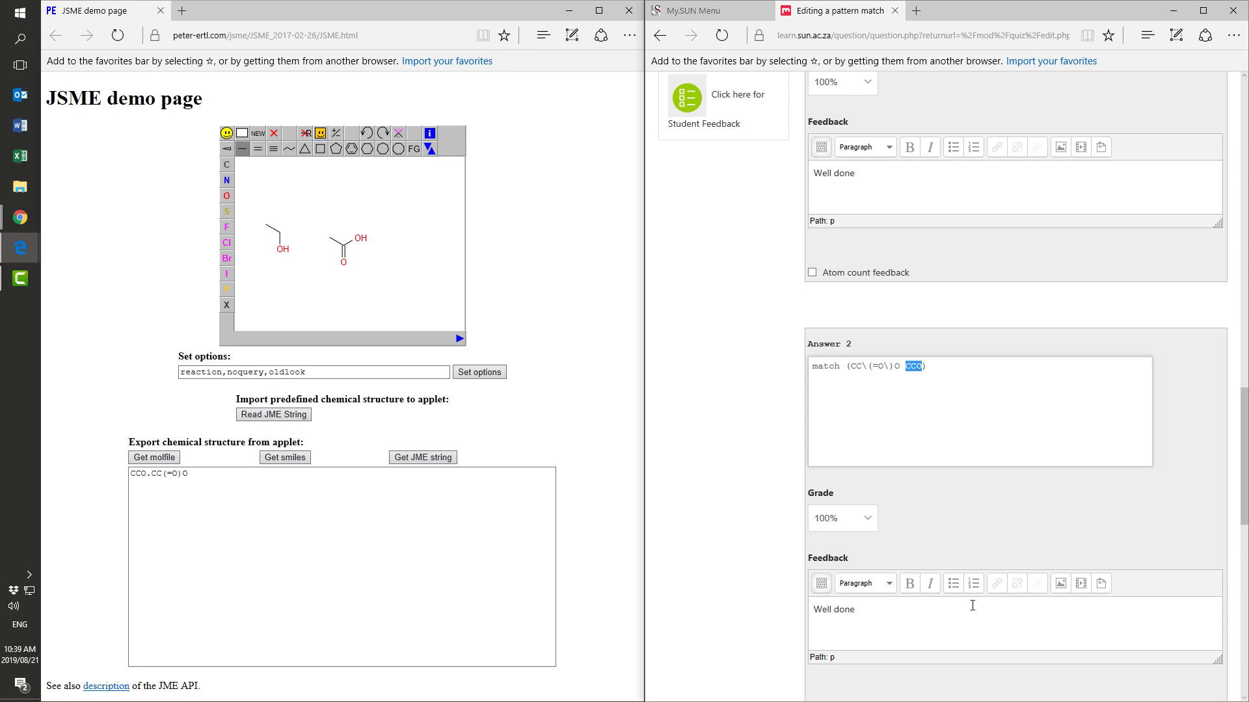
scroll(980, 605, up, 2)
scroll(986, 589, up, 3)
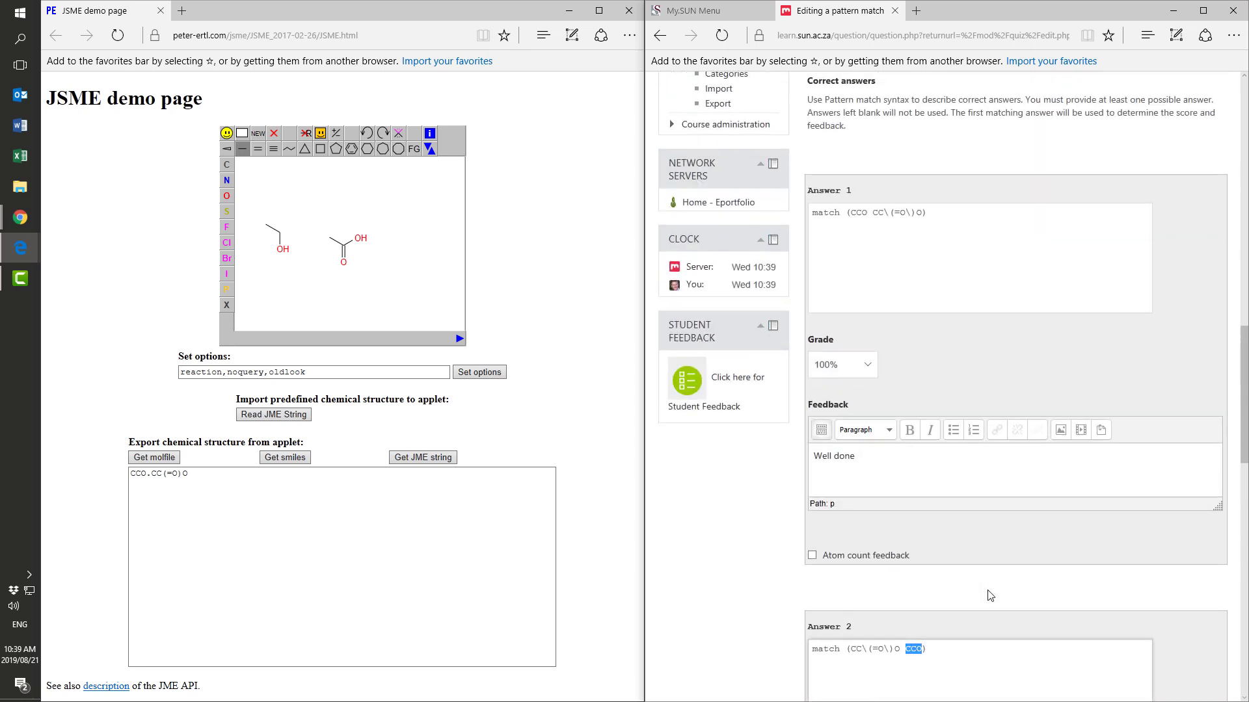